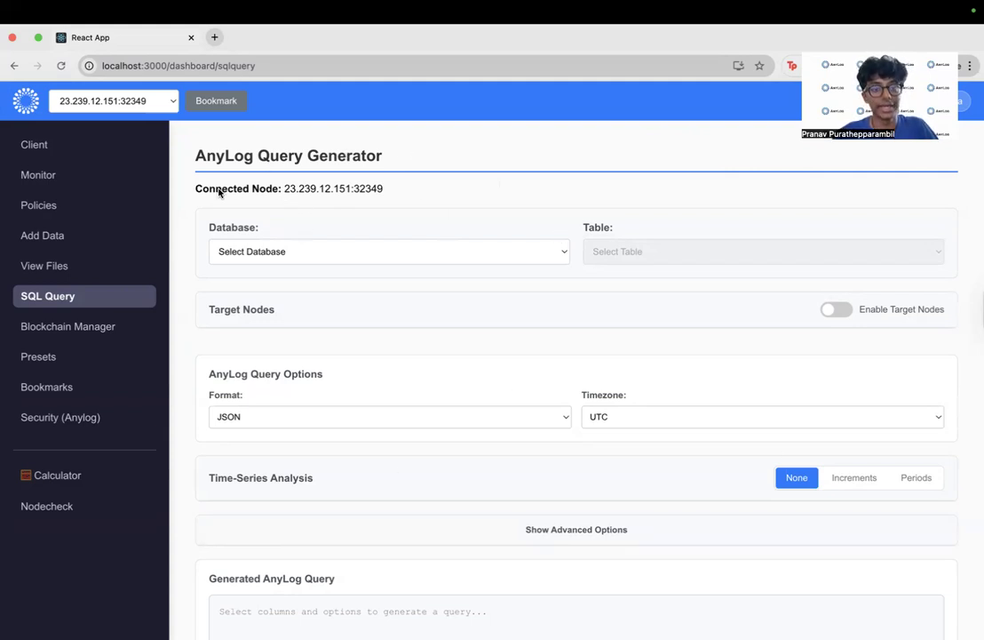
- Choose the cos database and its pp_pm table as the source of the query
left_click_drag(218, 191, 384, 197)
left_click(433, 194)
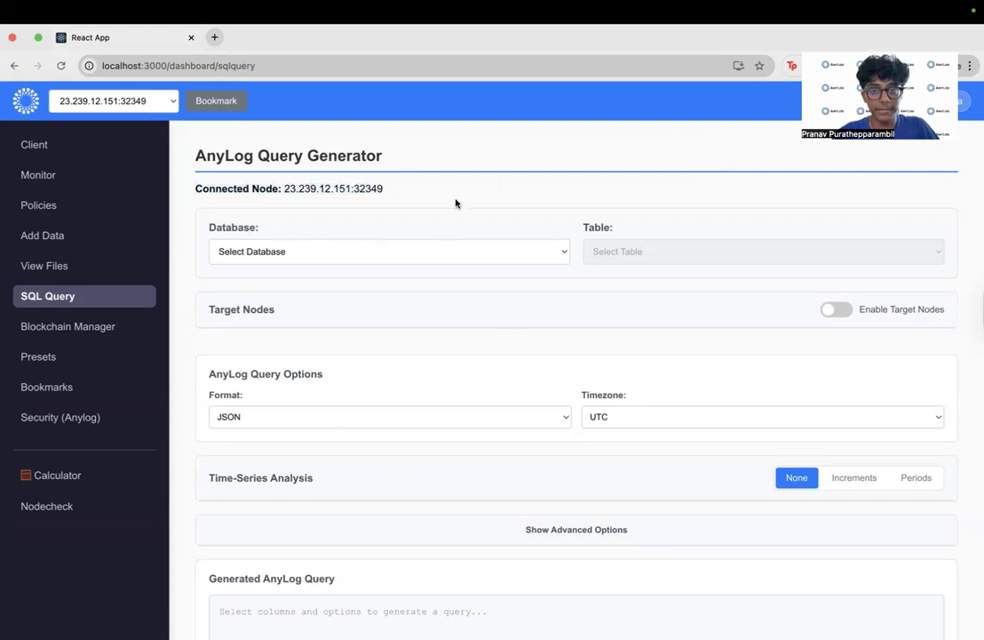
left_click(356, 254)
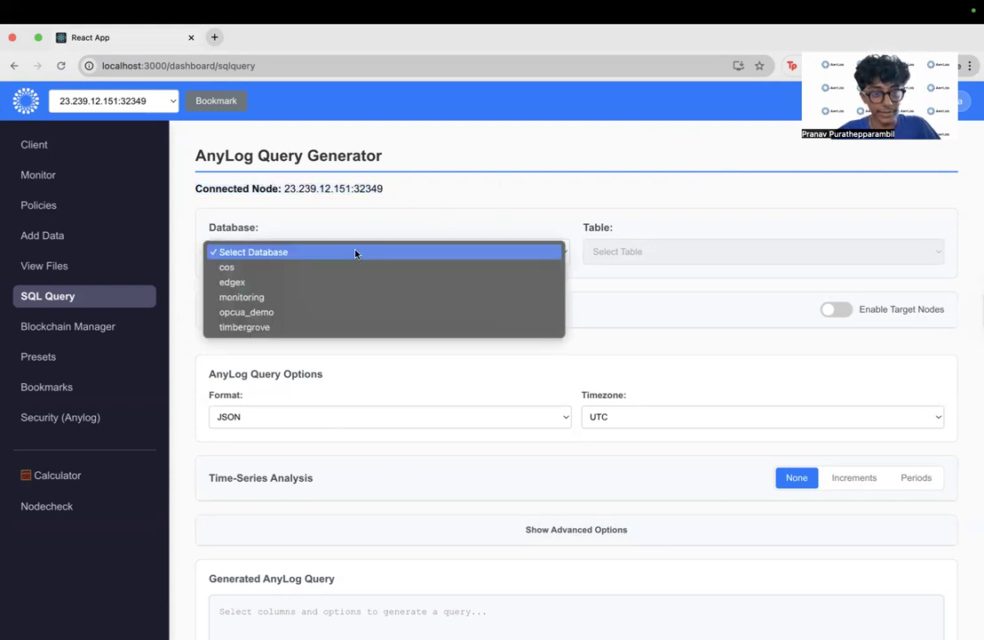
left_click(302, 268)
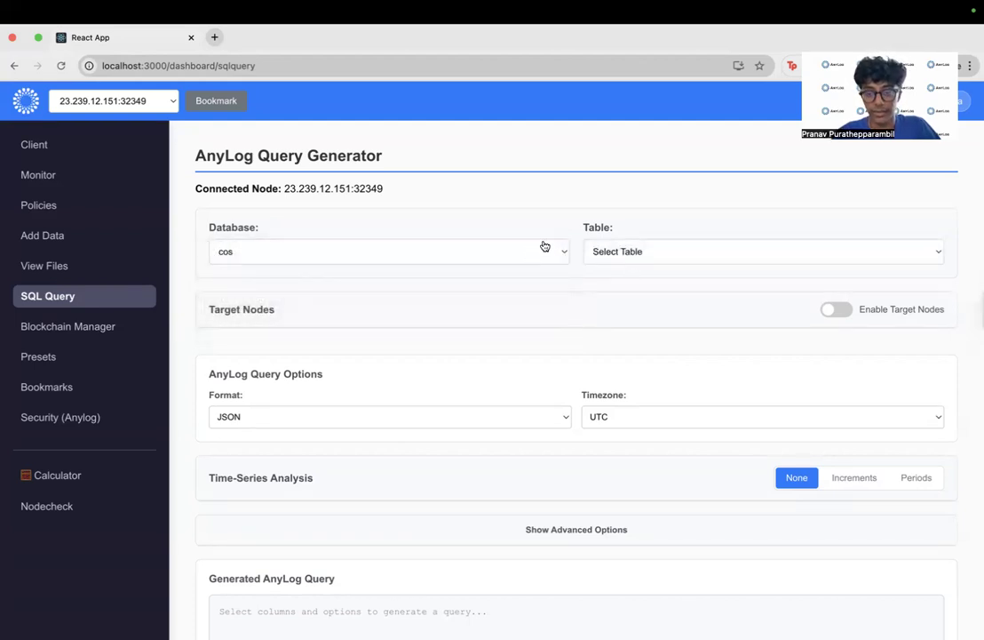
left_click(631, 250)
left_click(632, 252)
left_click(633, 252)
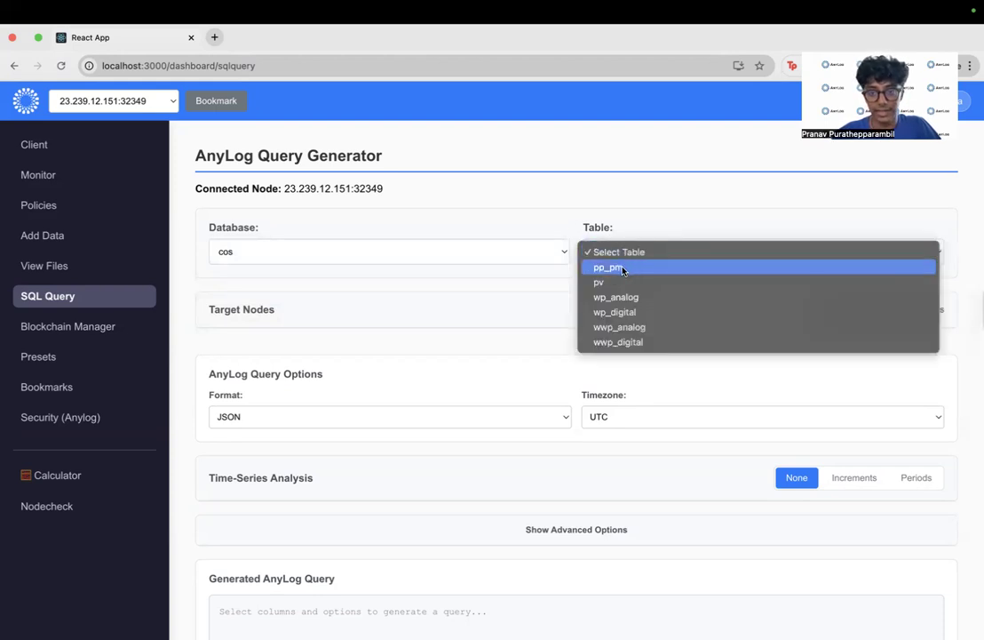
left_click(622, 269)
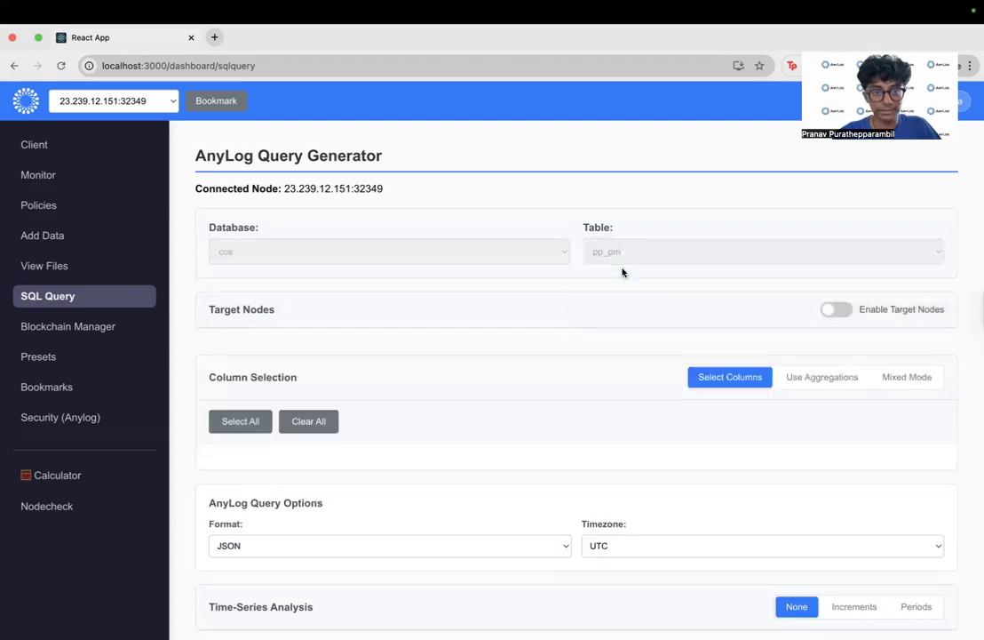
- Select all columns of the pp_pm table and clear the whole selection again
scroll(559, 285, "down", 1)
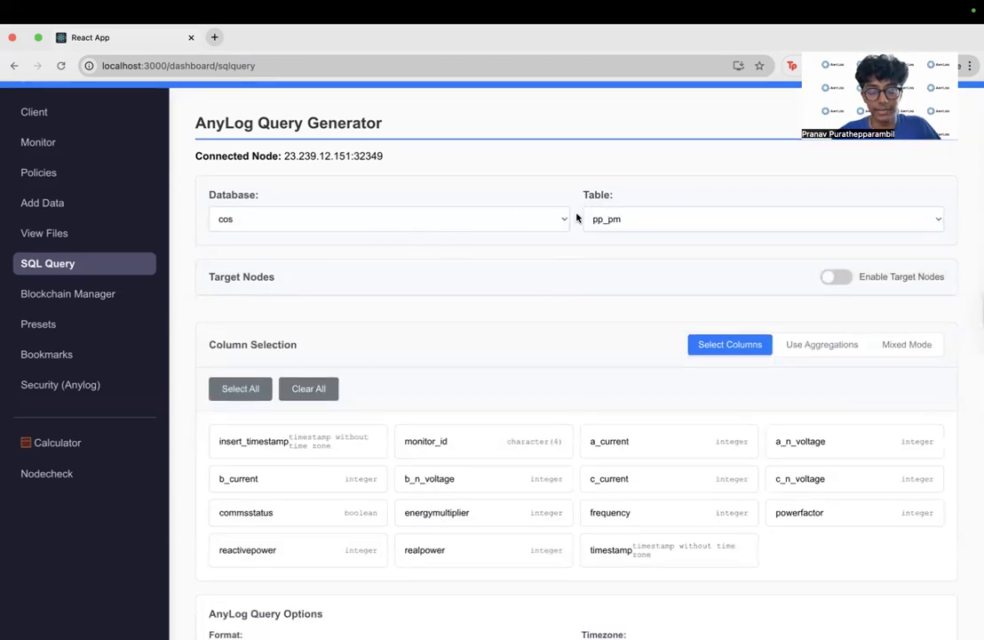
scroll(648, 231, "down", 1)
scroll(649, 232, "down", 1)
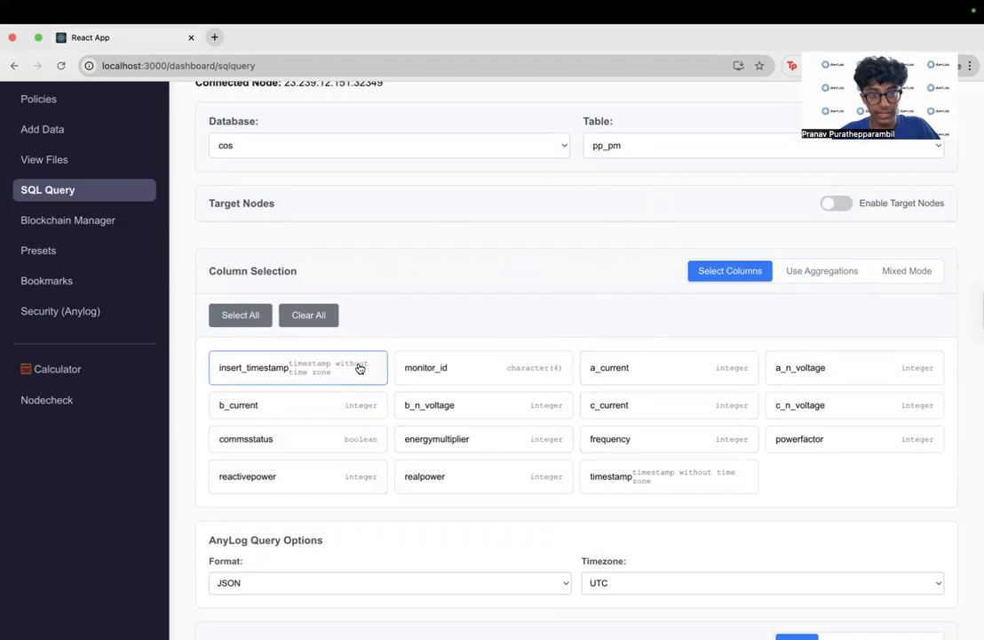
left_click(238, 317)
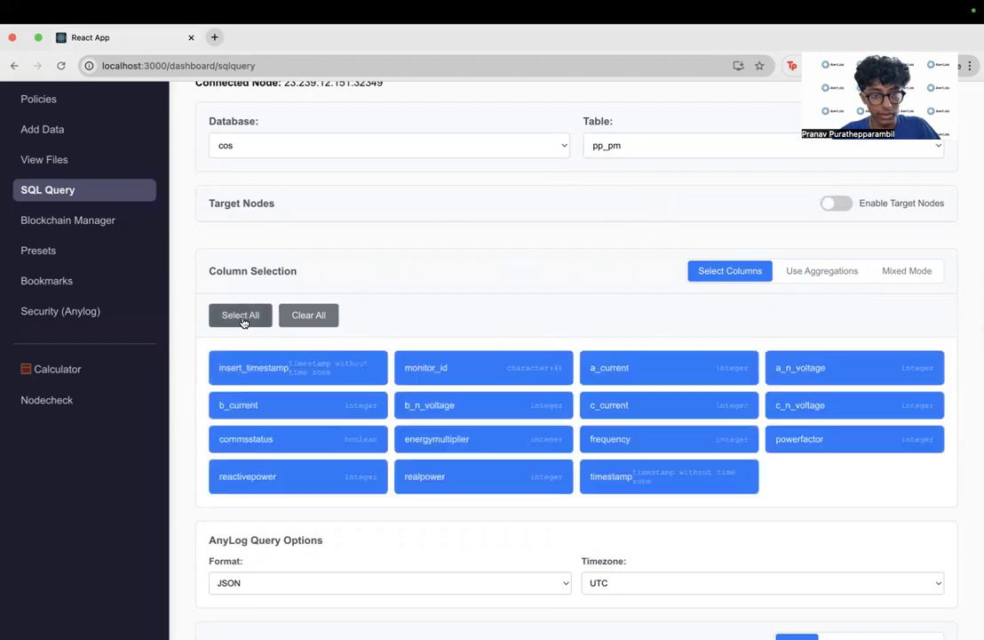
left_click(298, 314)
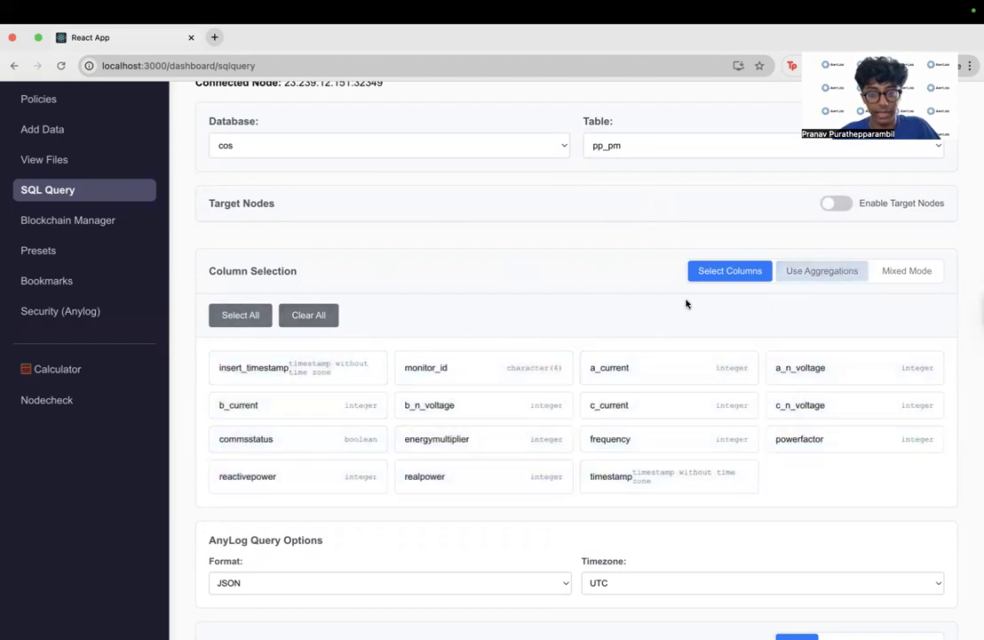
- Switch the column selection to aggregations, to mixed mode, and back to plain column selection
left_click(821, 271)
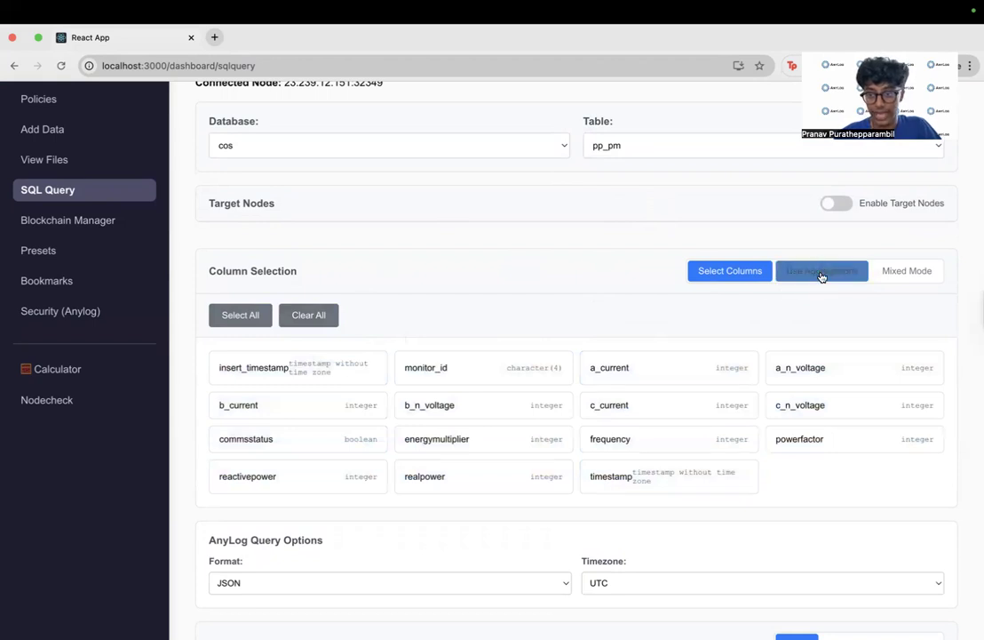
left_click(910, 271)
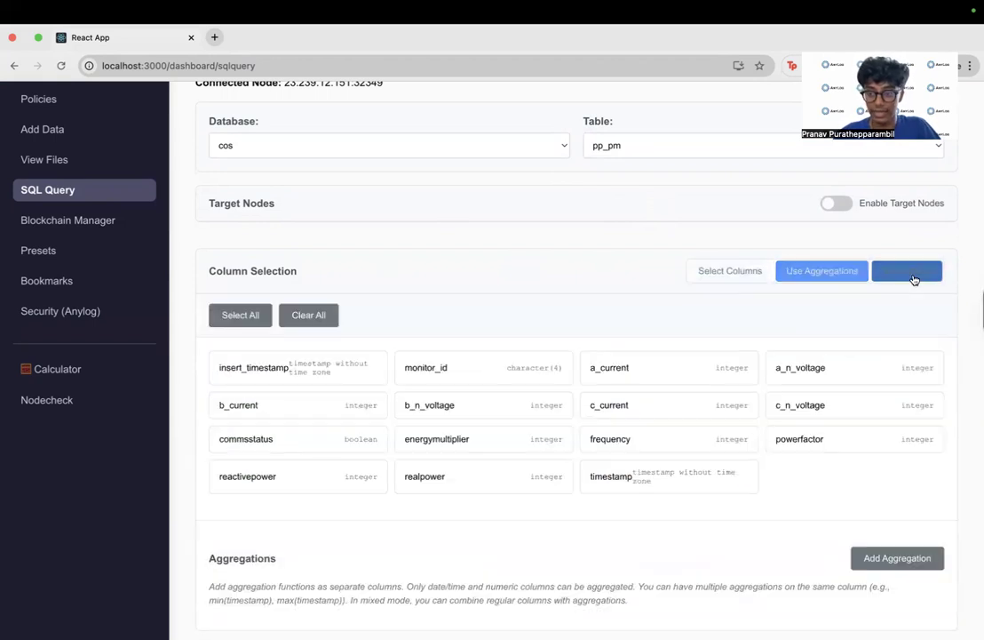
left_click(708, 276)
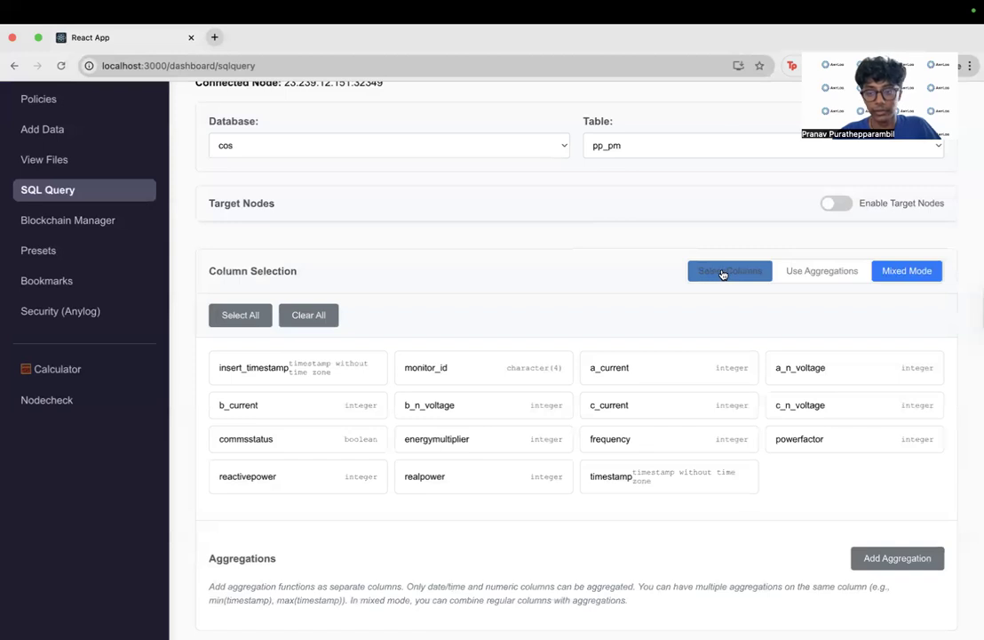
- Select the columns insert_timestamp, a_current, b_current and c_current for the query
left_click(334, 371)
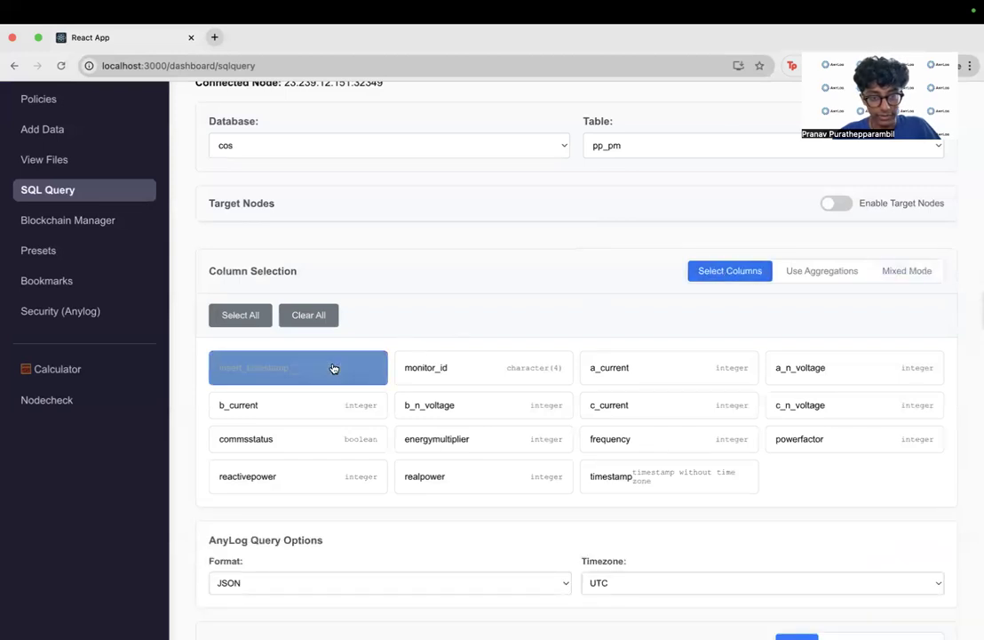
left_click(651, 366)
left_click(277, 410)
left_click(682, 414)
- Set the query's output format to Table and keep the timezone at UTC
scroll(619, 543, "down", 3)
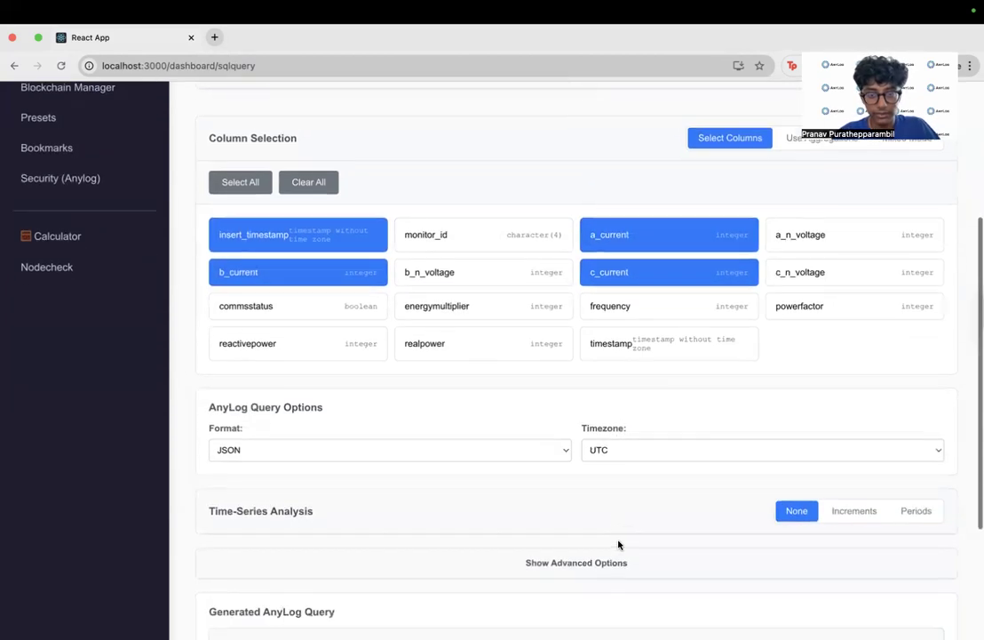
scroll(619, 543, "down", 2)
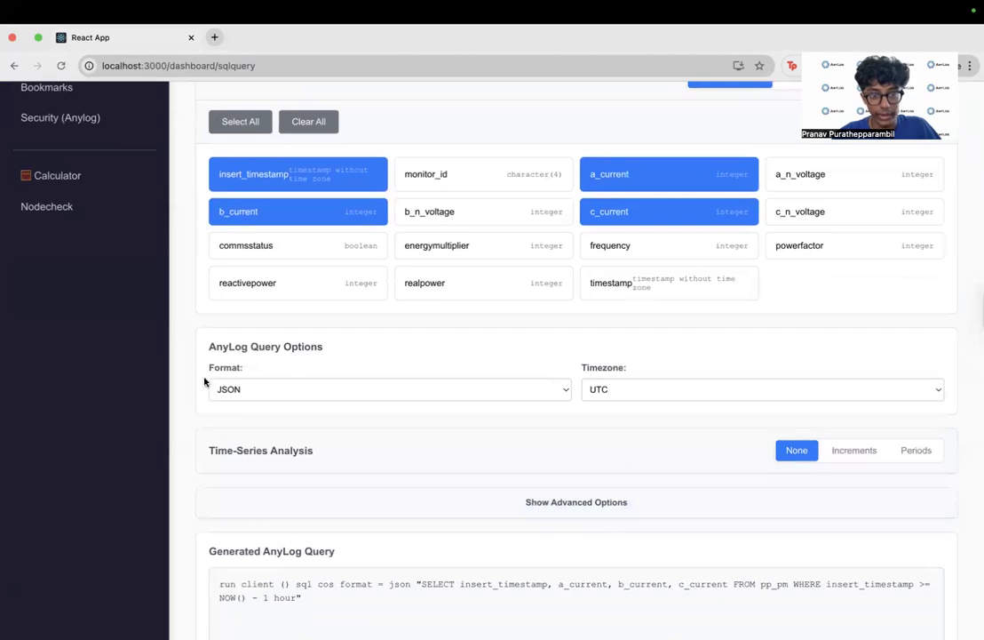
left_click(265, 392)
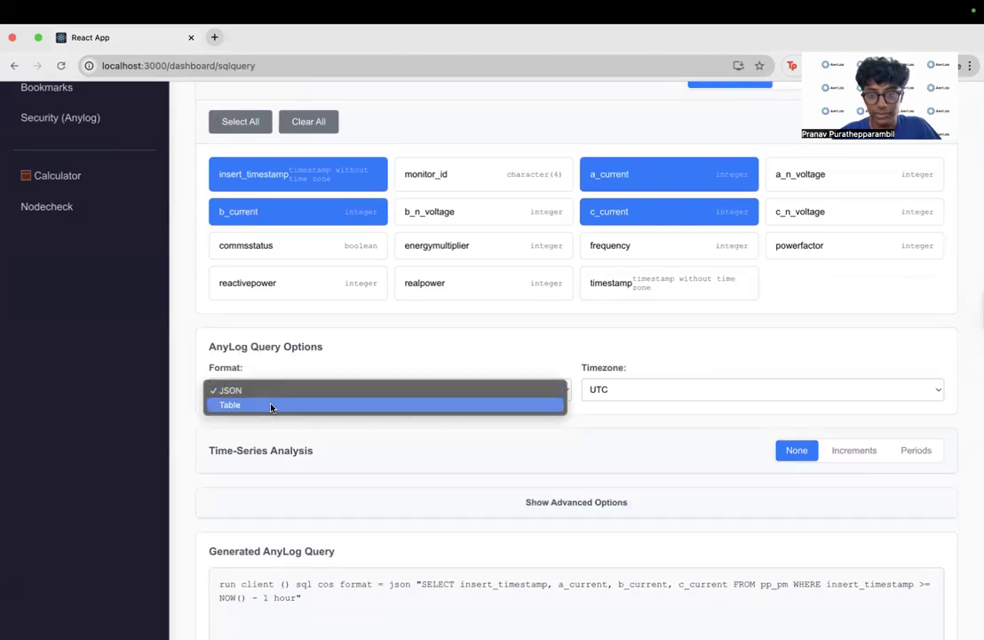
left_click(272, 405)
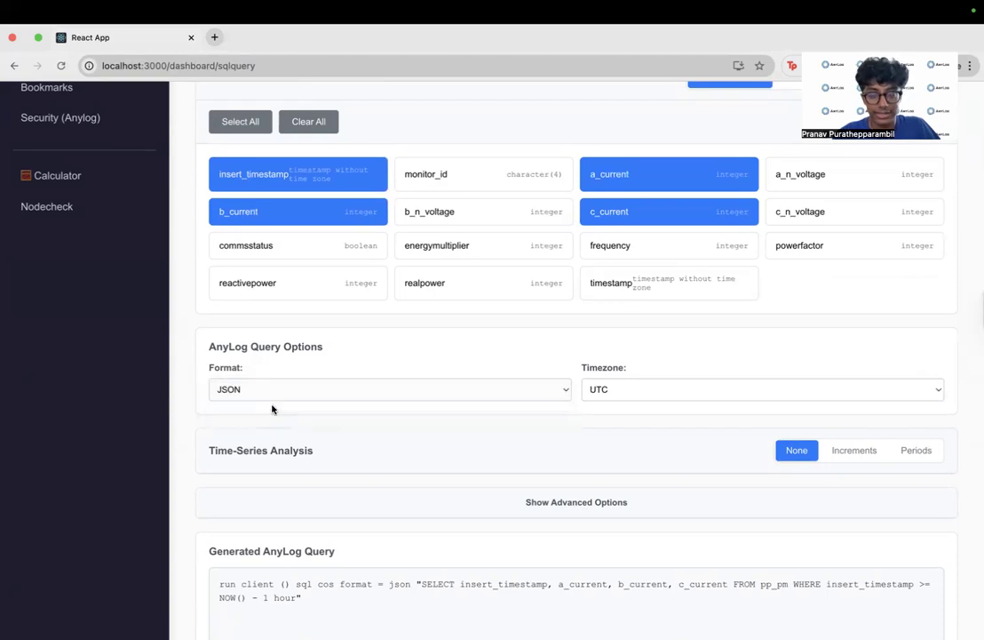
left_click(616, 394)
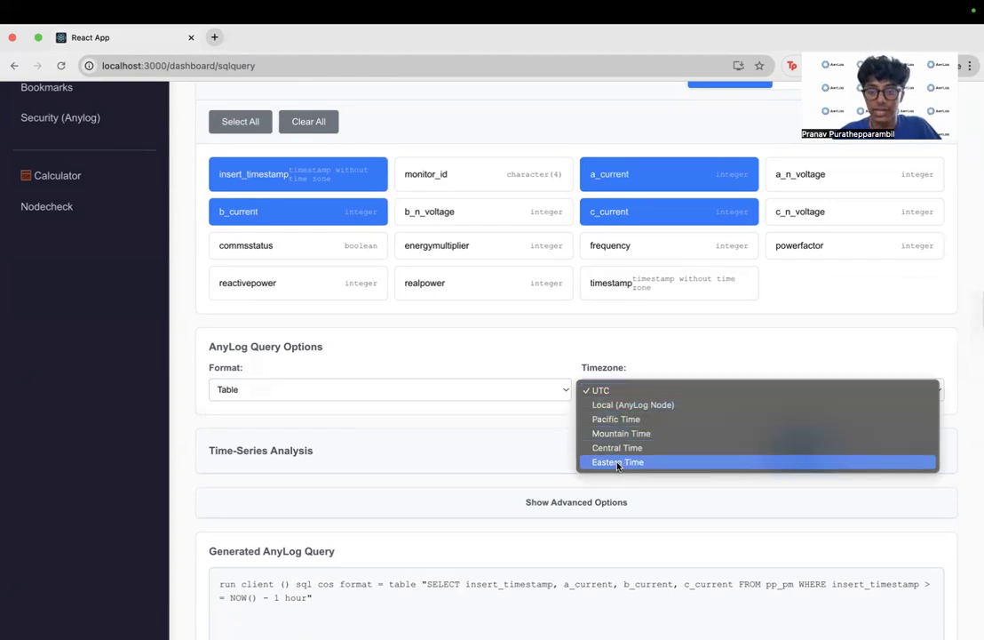
left_click(617, 392)
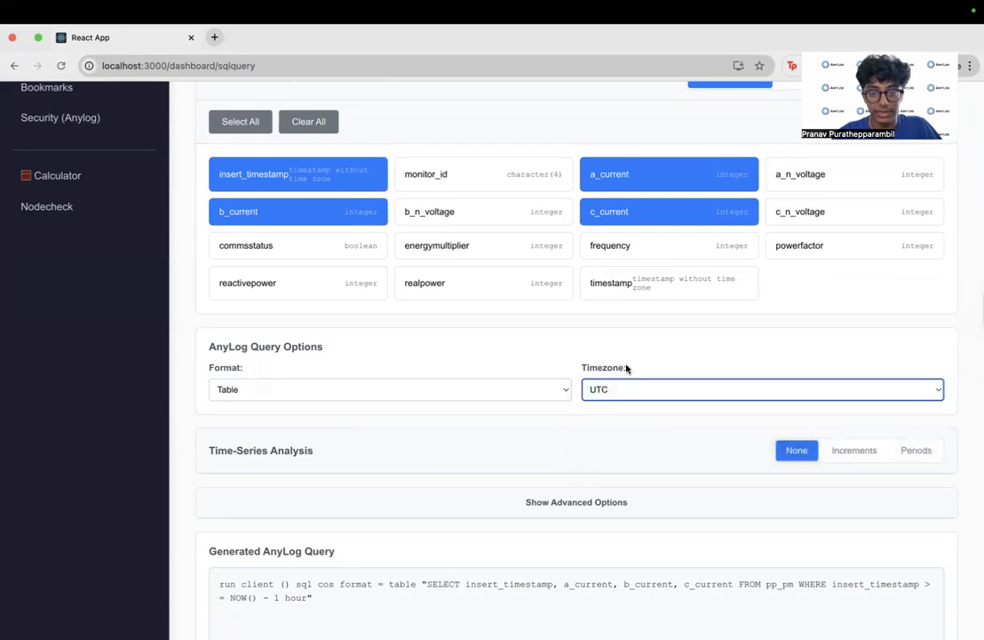
- Try the Increments and Periods modes of the time-series analysis, and set it back to None
scroll(622, 366, "down", 3)
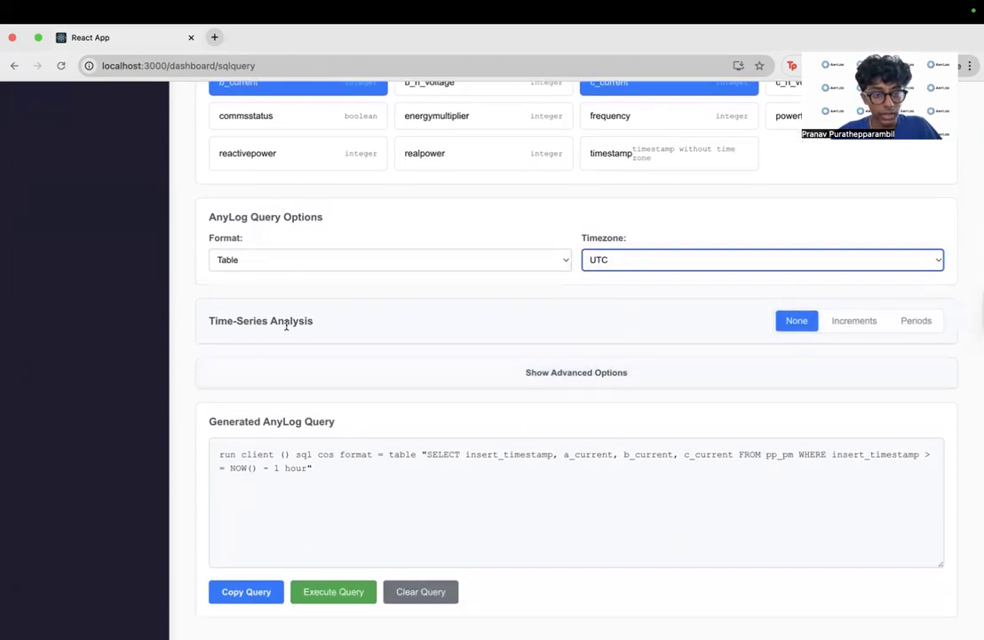
left_click(858, 322)
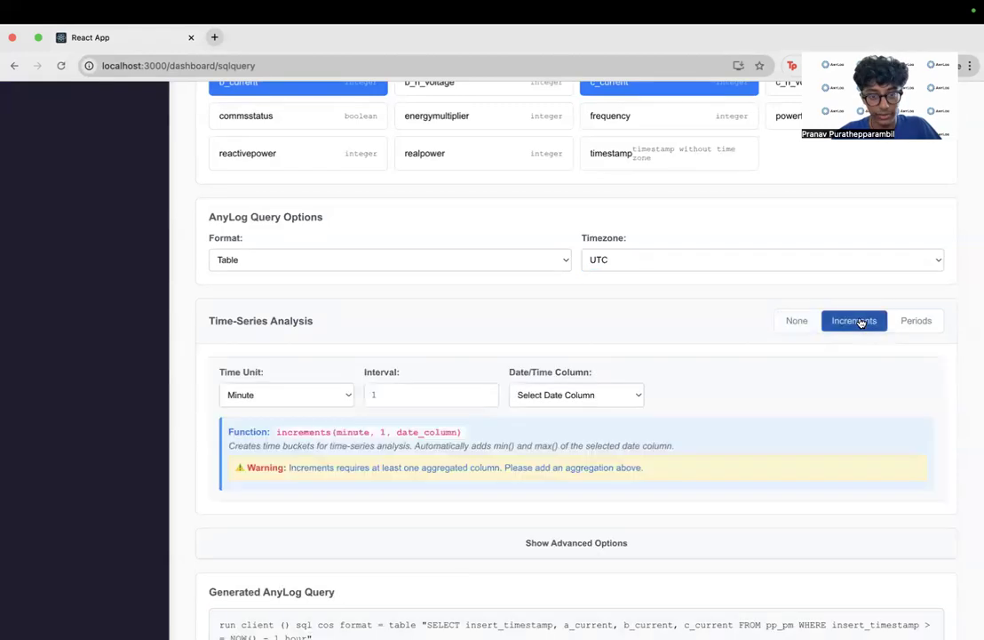
left_click(917, 322)
left_click(808, 320)
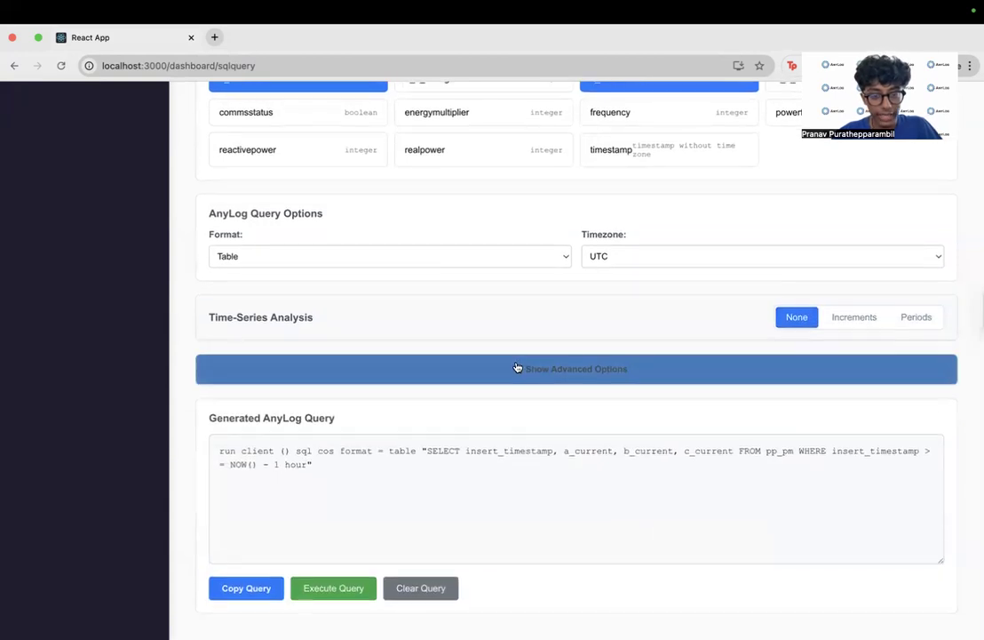
- Show the advanced query options and look over the WHERE condition on insert_timestamp
left_click(517, 367)
scroll(516, 369, "down", 2)
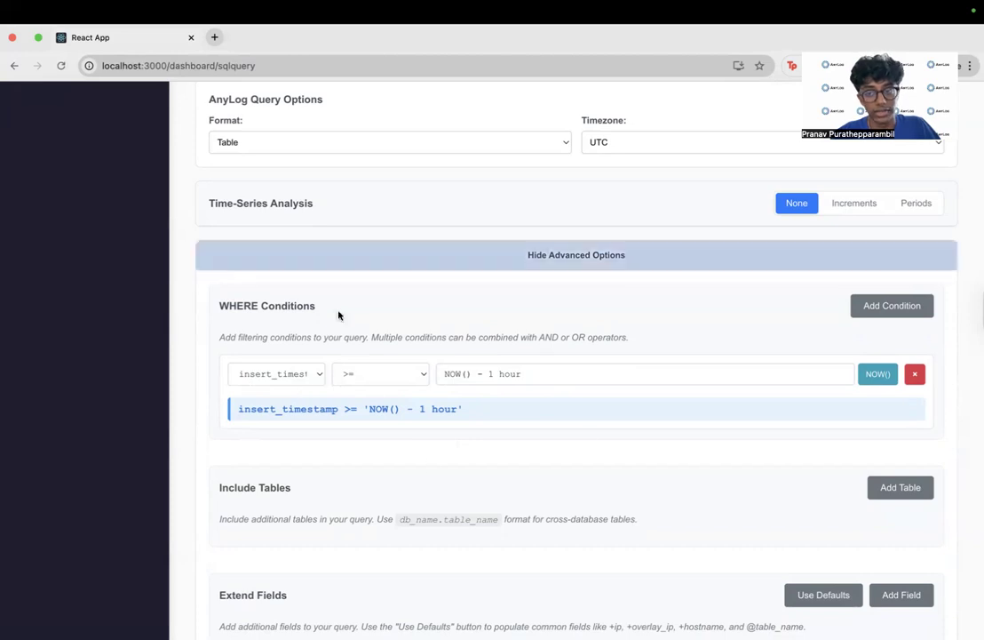
scroll(646, 364, "down", 2)
scroll(647, 370, "down", 4)
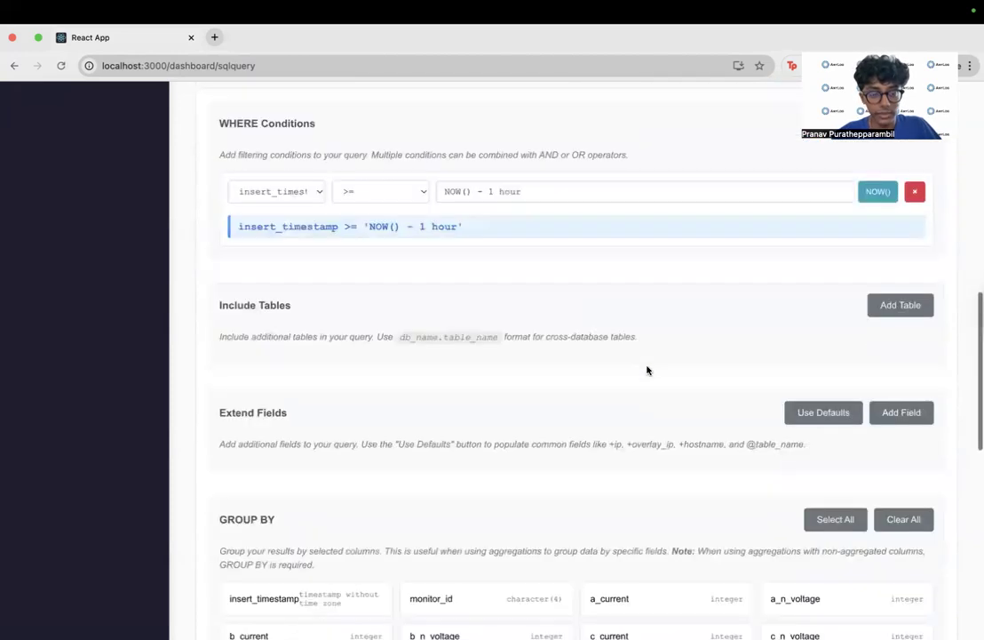
- Add an empty entry for an additional included table and remove it again
left_click(900, 293)
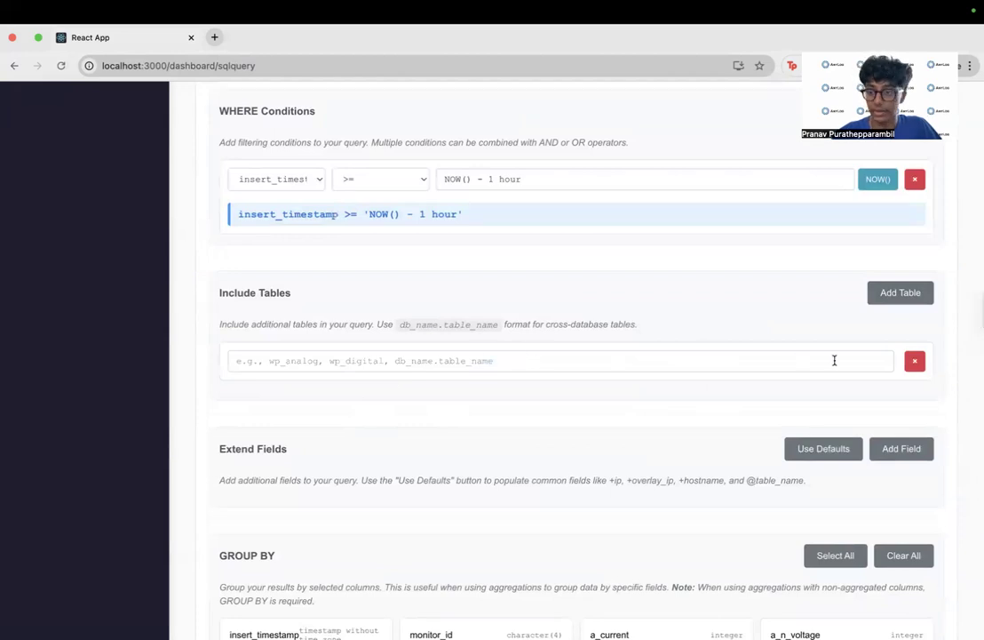
left_click(912, 362)
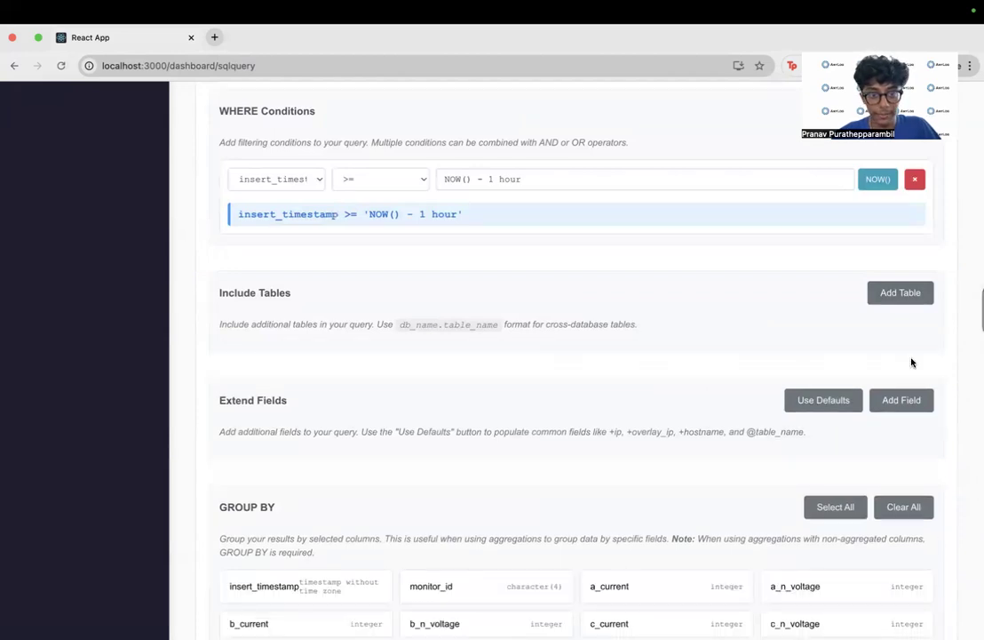
- Try grouping by a_current, a_n_voltage and c_current, and deselect these GROUP BY columns again
scroll(912, 363, "down", 3)
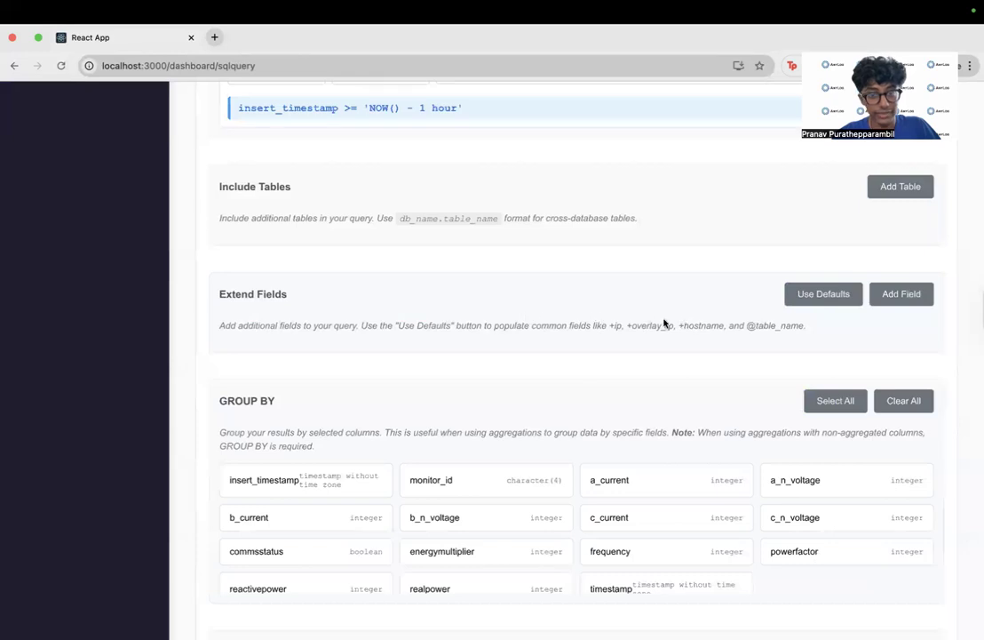
scroll(657, 322, "down", 4)
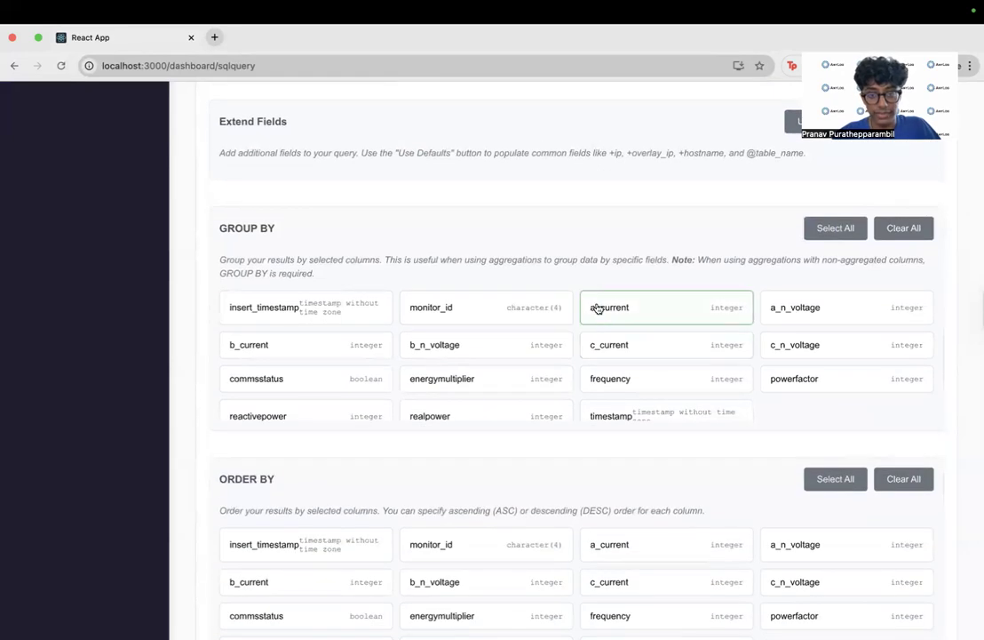
left_click(627, 305)
left_click(811, 307)
left_click(660, 342)
left_click(661, 308)
left_click(669, 344)
left_click(819, 307)
- Try ordering the results by insert_timestamp and remove that ORDER BY column again
scroll(589, 367, "down", 1)
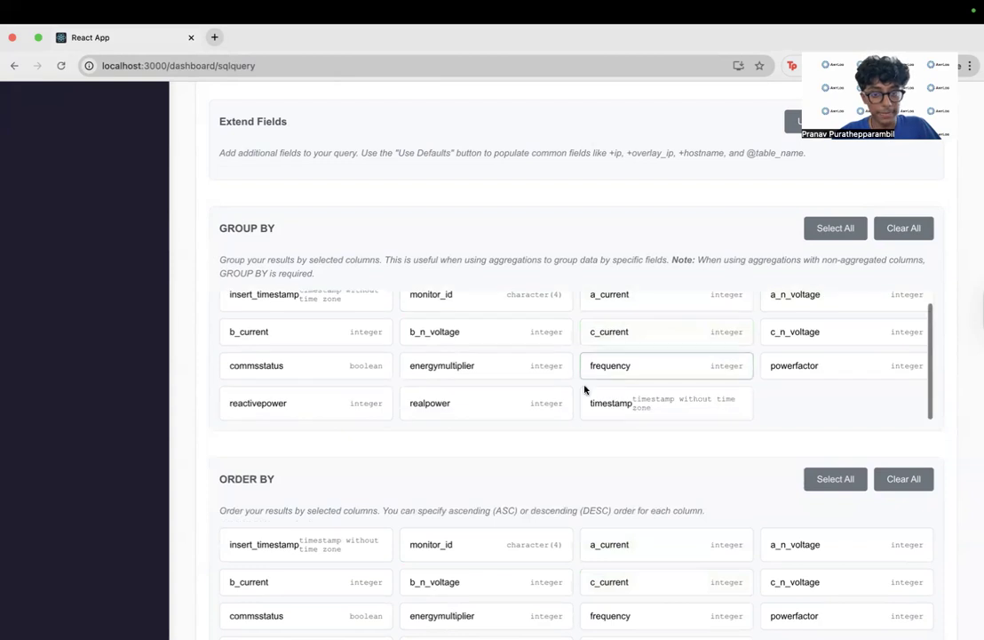
scroll(568, 444, "down", 3)
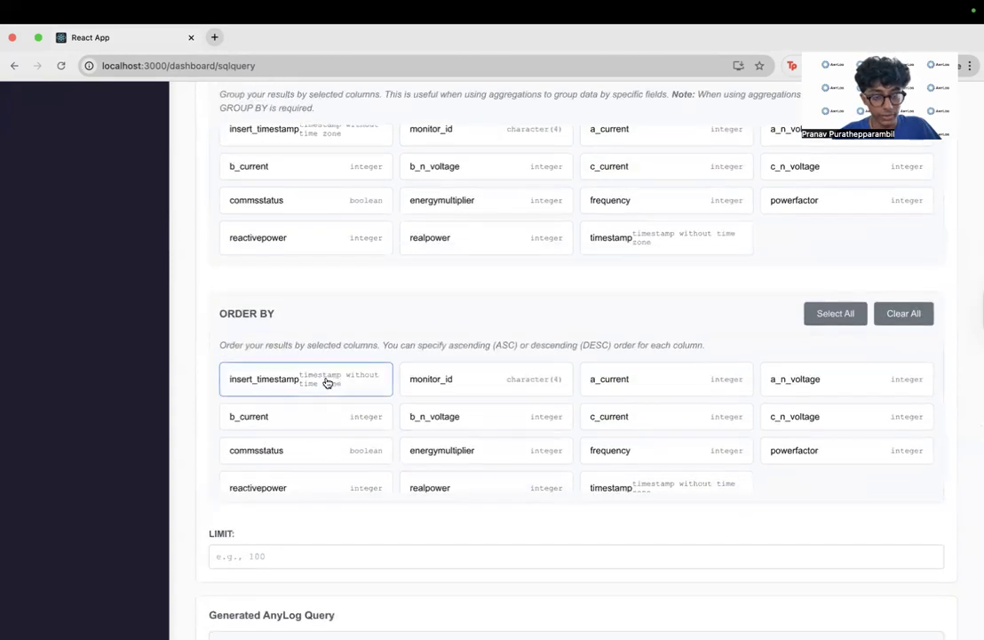
left_click(328, 382)
left_click(380, 384)
left_click(356, 384)
left_click(274, 383)
- Set the query's row limit to 20
scroll(270, 385, "down", 1)
scroll(237, 461, "down", 2)
left_click(255, 456)
type("20")
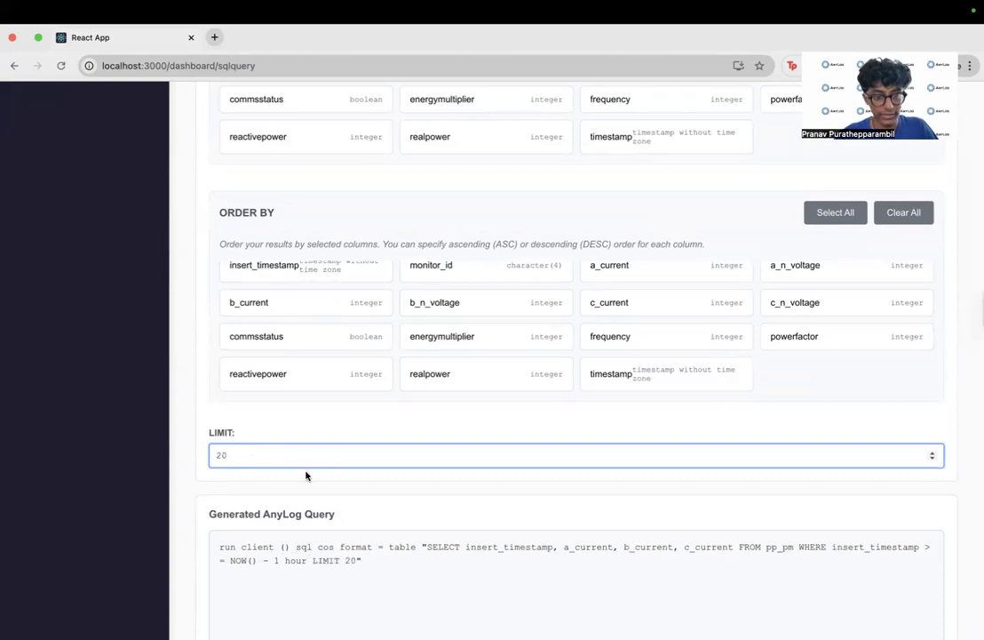
scroll(311, 484, "down", 2)
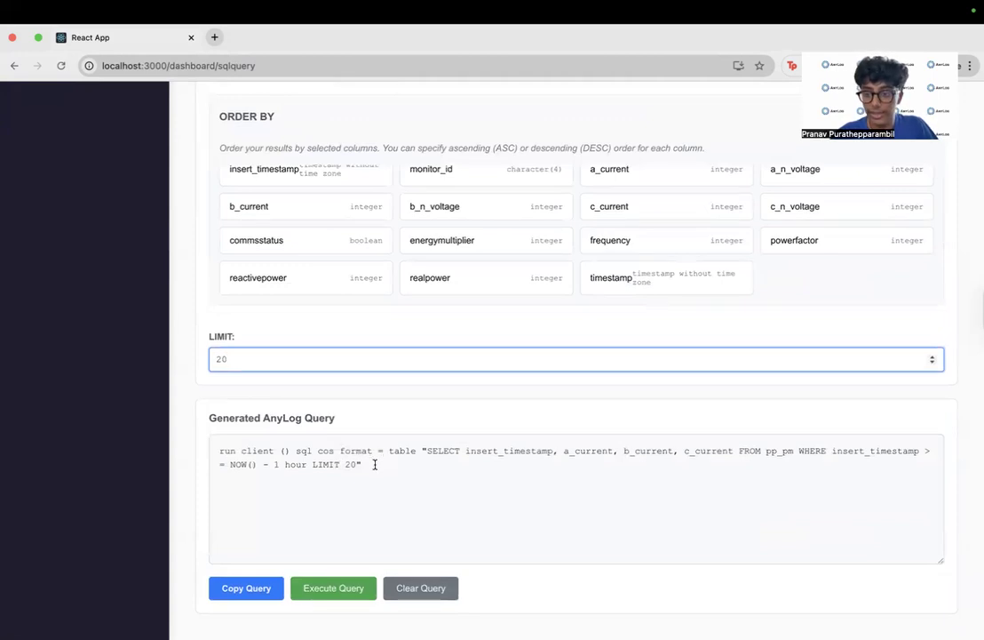
- Execute the generated query on pp_pm and look through the rows of the result table
left_click_drag(372, 464, 214, 450)
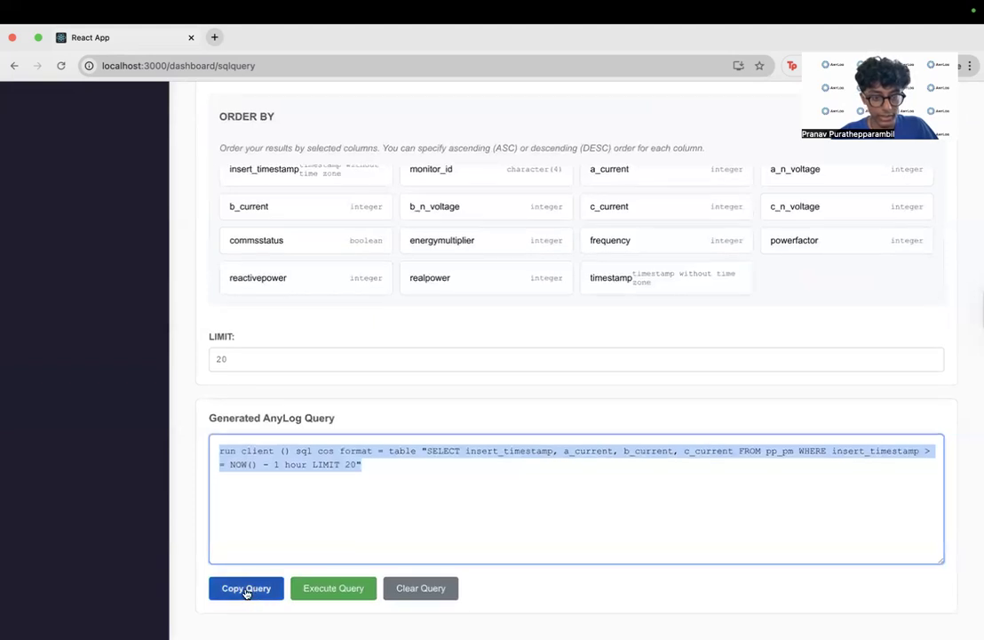
left_click(335, 588)
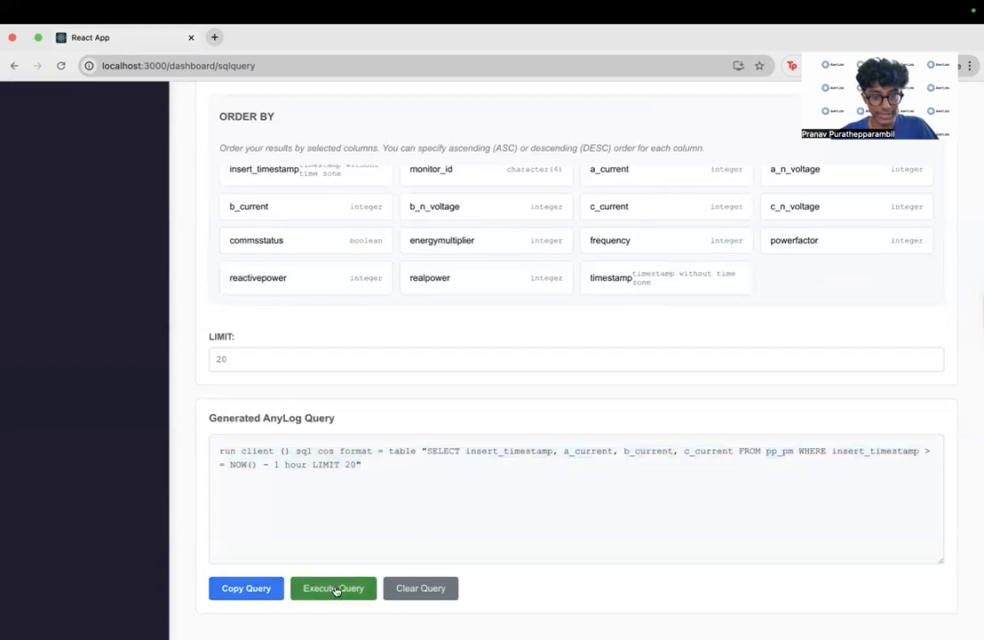
scroll(172, 503, "down", 1)
scroll(172, 503, "down", 1)
left_click(297, 442)
scroll(278, 560, "down", 3)
scroll(278, 560, "down", 10)
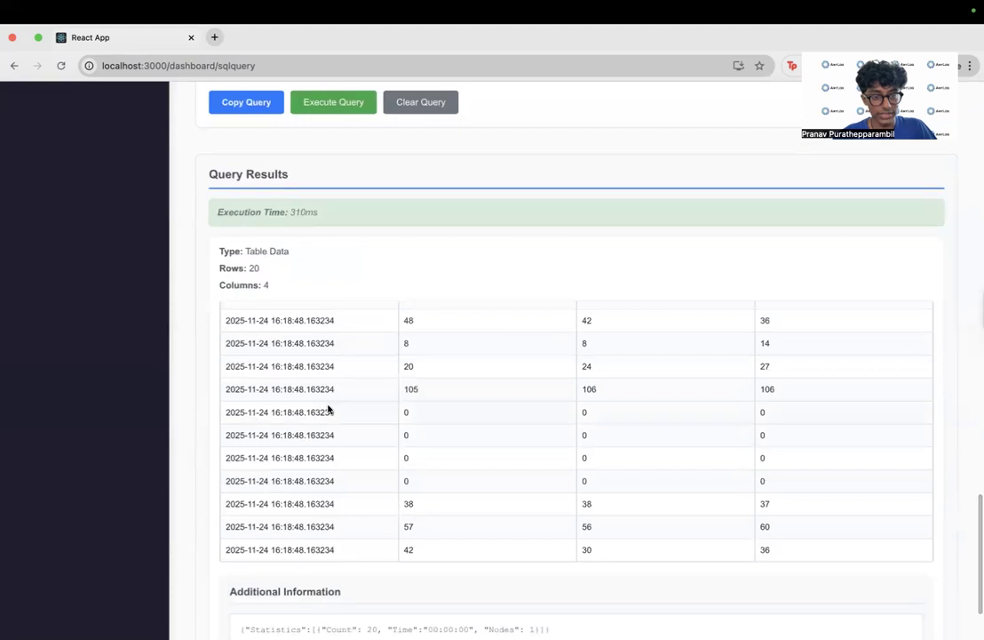
- Add a second WHERE condition requiring a_current != 0
scroll(327, 408, "up", 5)
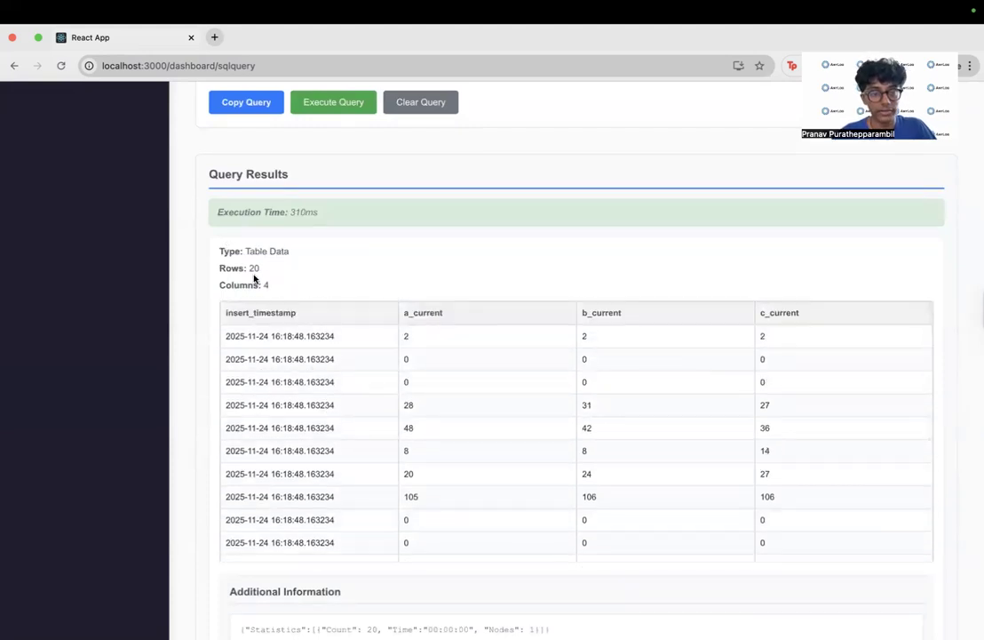
scroll(280, 286, "down", 3)
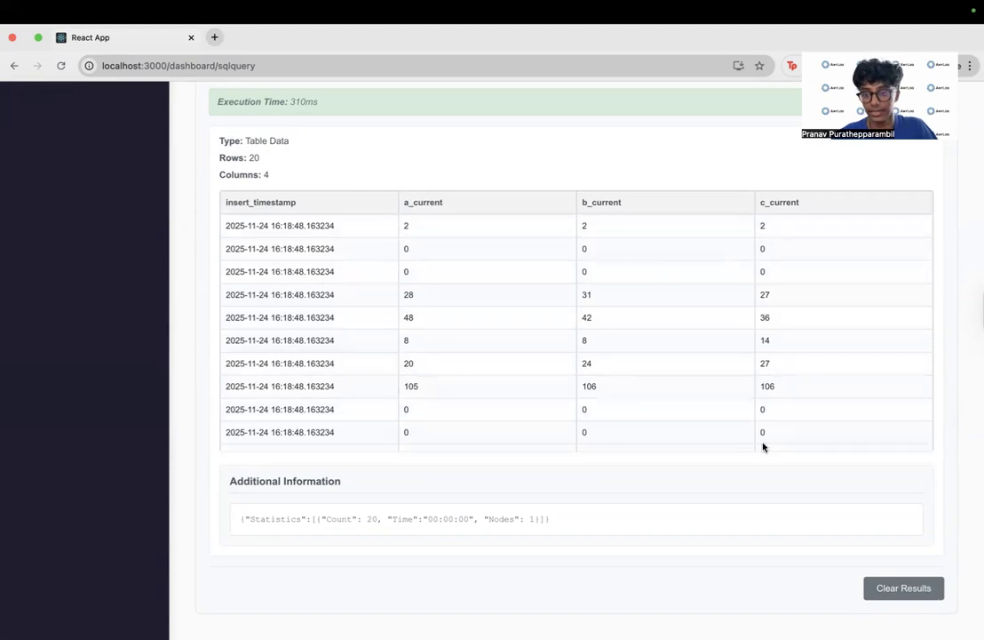
scroll(957, 215, "up", 15)
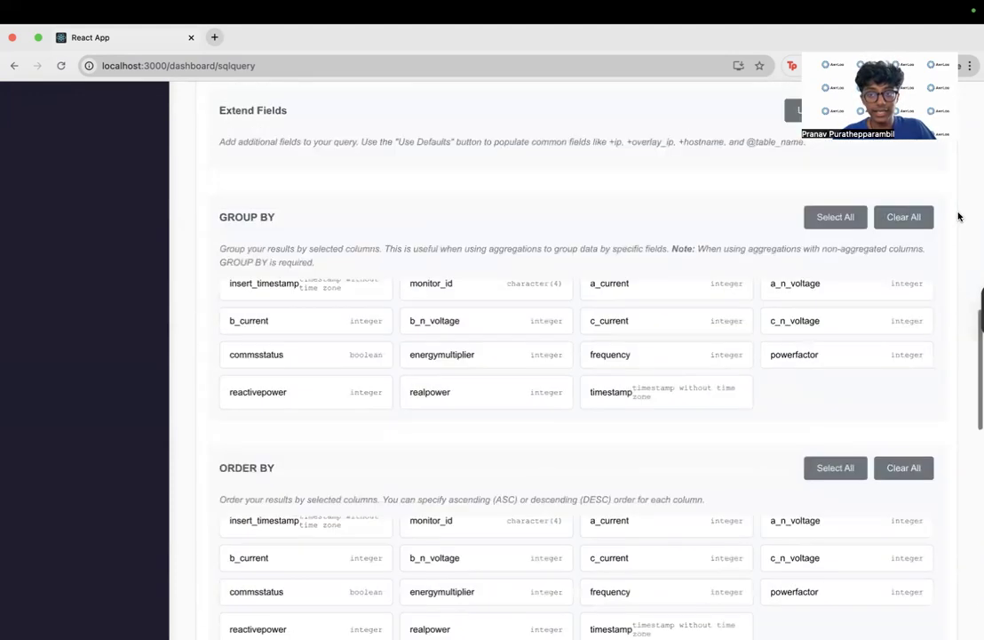
scroll(958, 215, "up", 8)
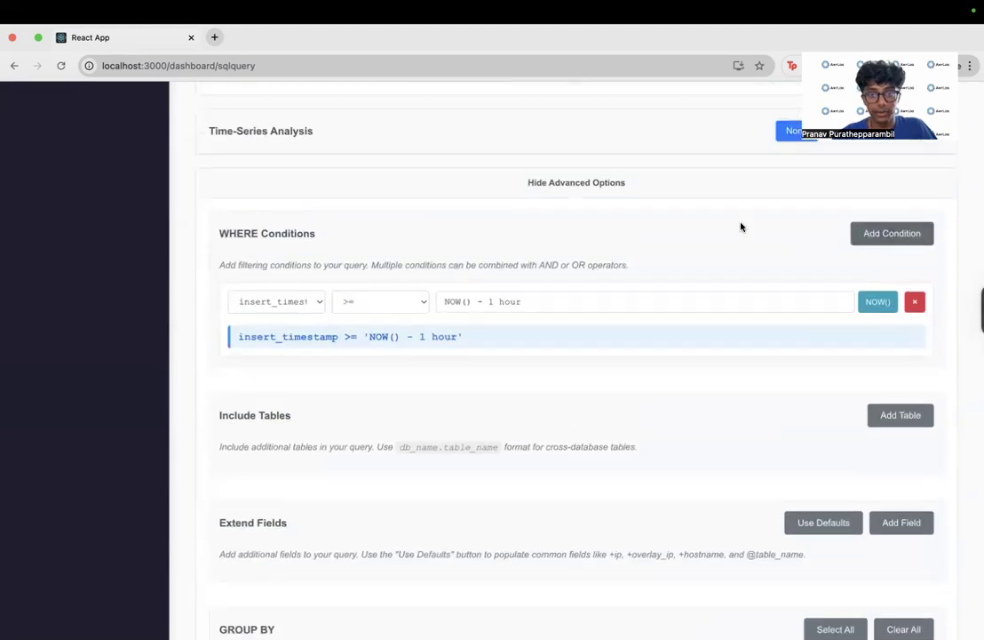
left_click(883, 235)
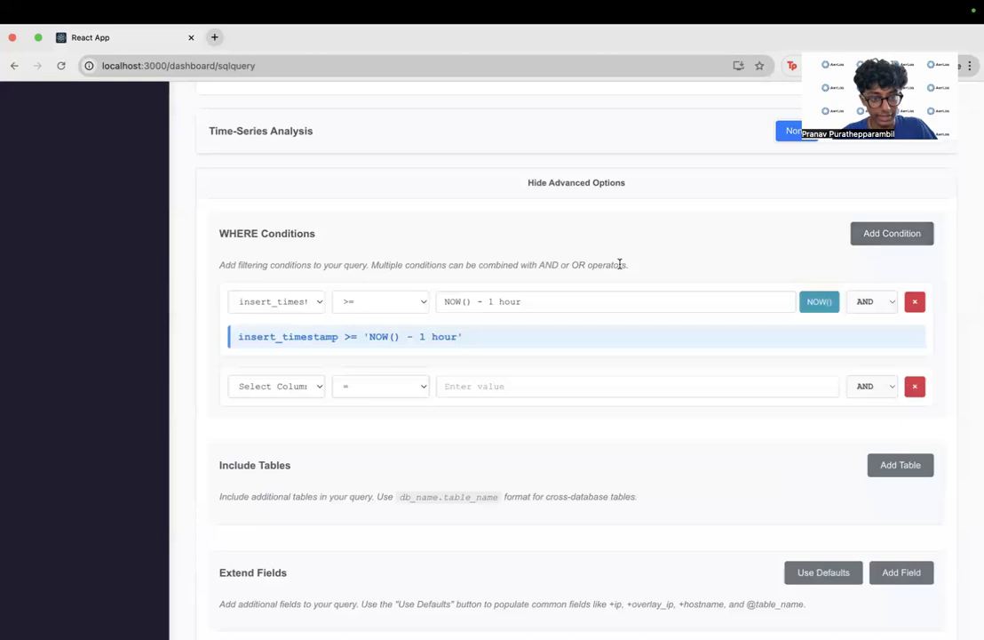
left_click(302, 388)
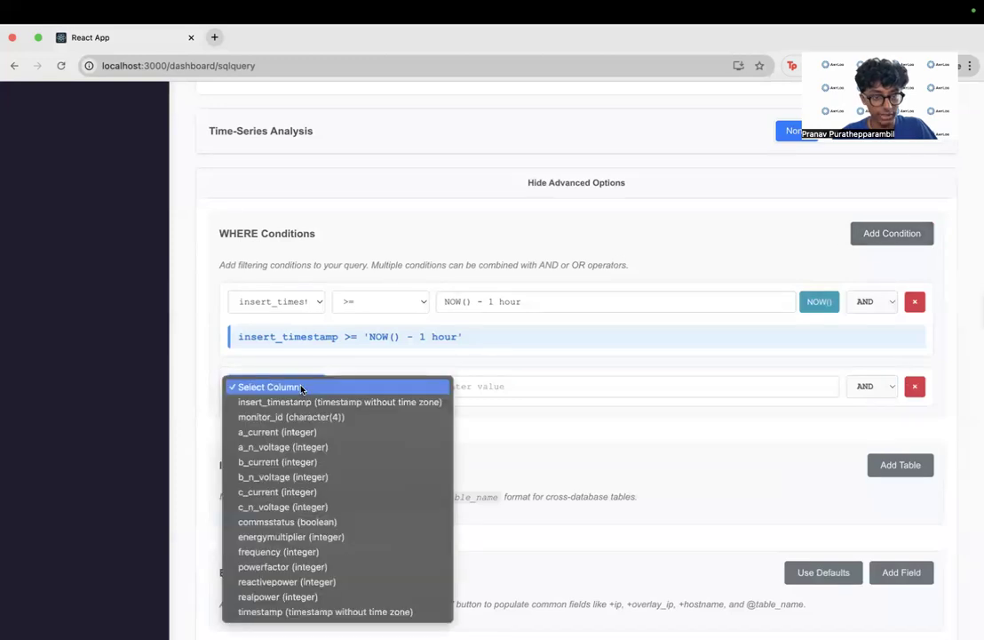
left_click(307, 431)
left_click(408, 390)
left_click(391, 401)
left_click(466, 388)
type("0")
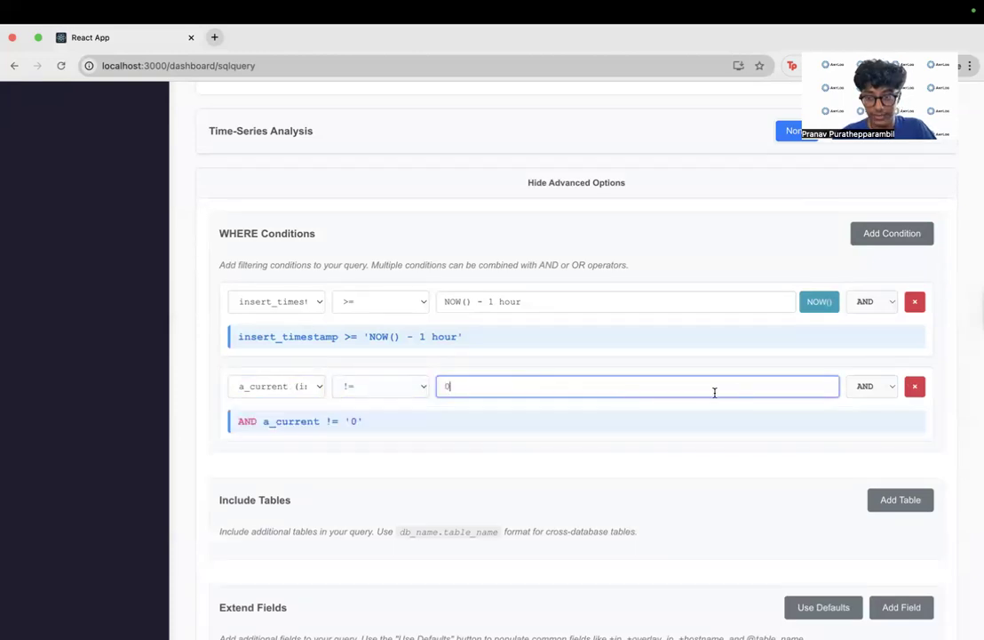
- Try joining the a_current condition with OR, and set it back to AND
left_click(872, 386)
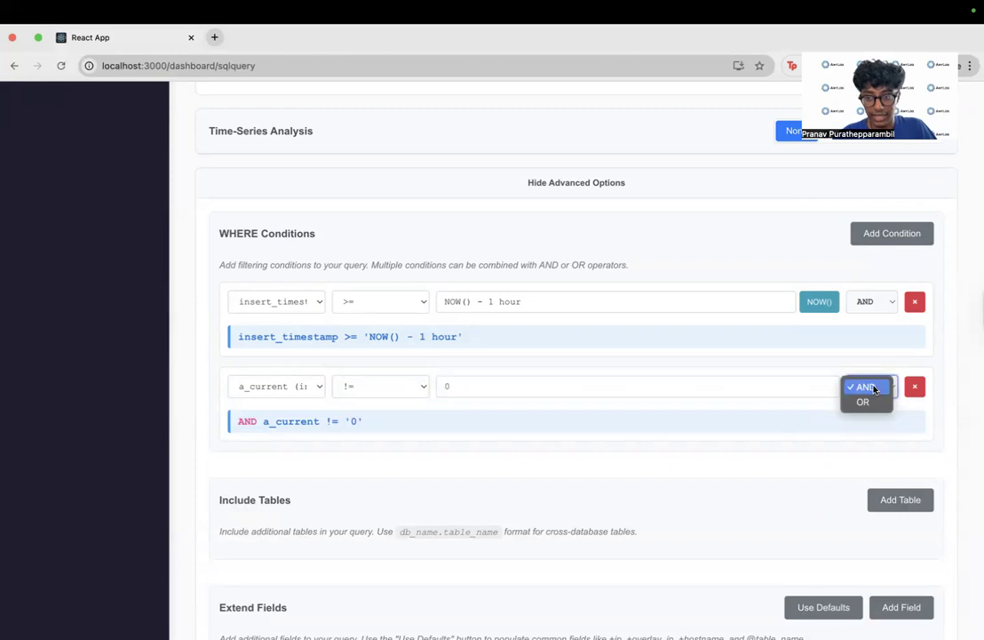
left_click(871, 404)
left_click(868, 386)
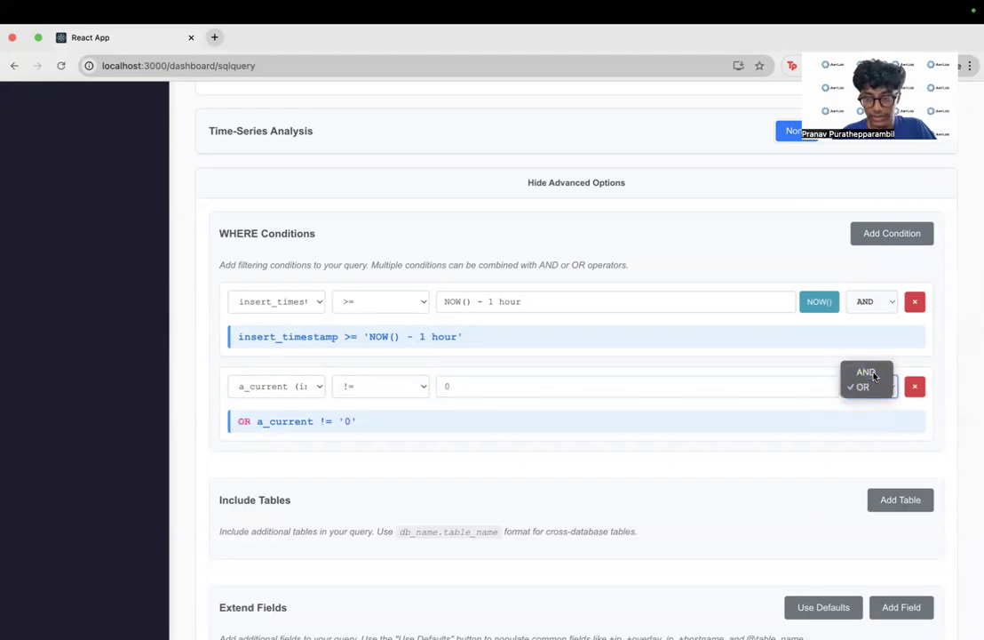
left_click(862, 371)
- Add a third WHERE condition, joined with AND, requiring b_current > 4
left_click(912, 231)
left_click(276, 471)
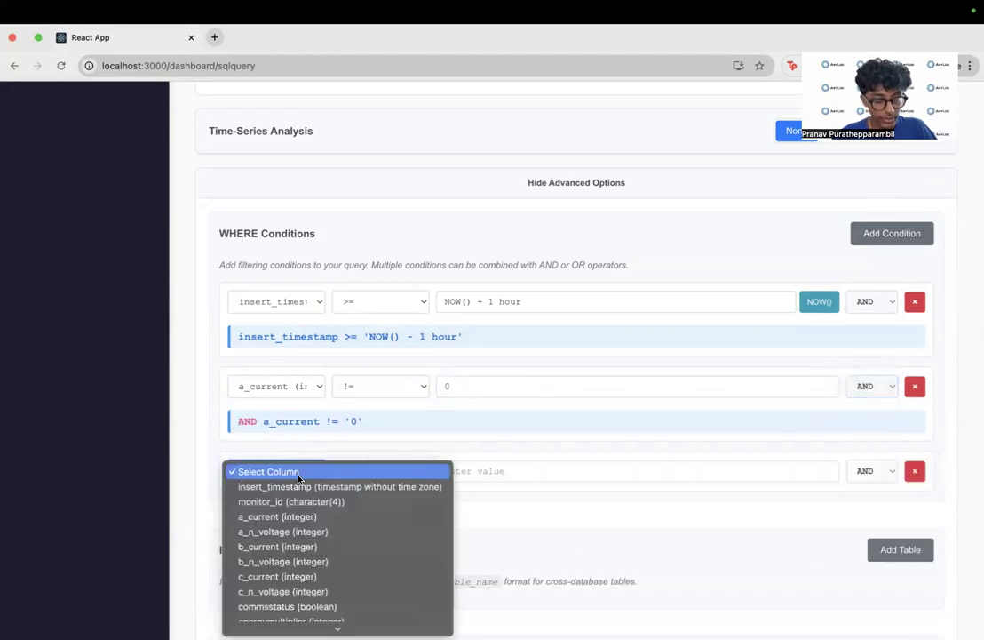
left_click(277, 545)
left_click(391, 470)
left_click(388, 503)
left_click(485, 472)
type("5")
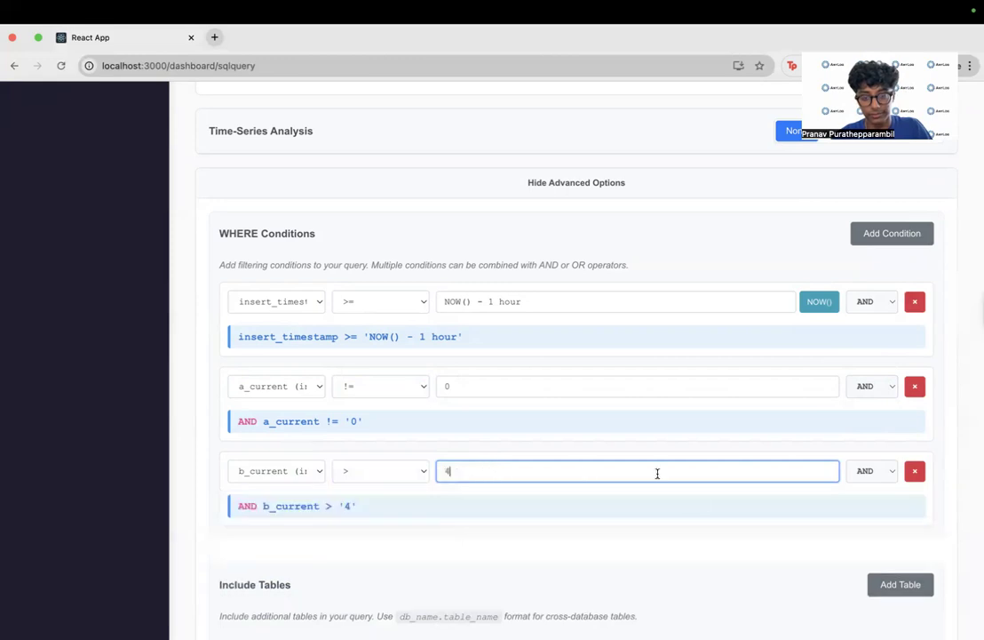
- Execute the query with the a_current and b_current filters and look through the rows of the result table
scroll(694, 495, "down", 10)
scroll(697, 499, "down", 5)
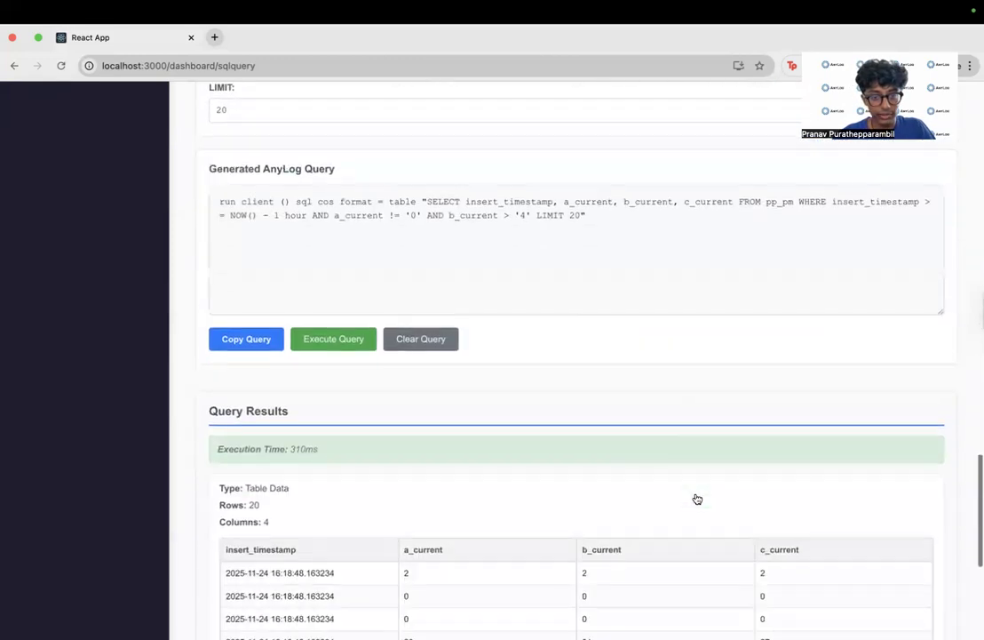
scroll(696, 498, "up", 1)
scroll(395, 292, "down", 1)
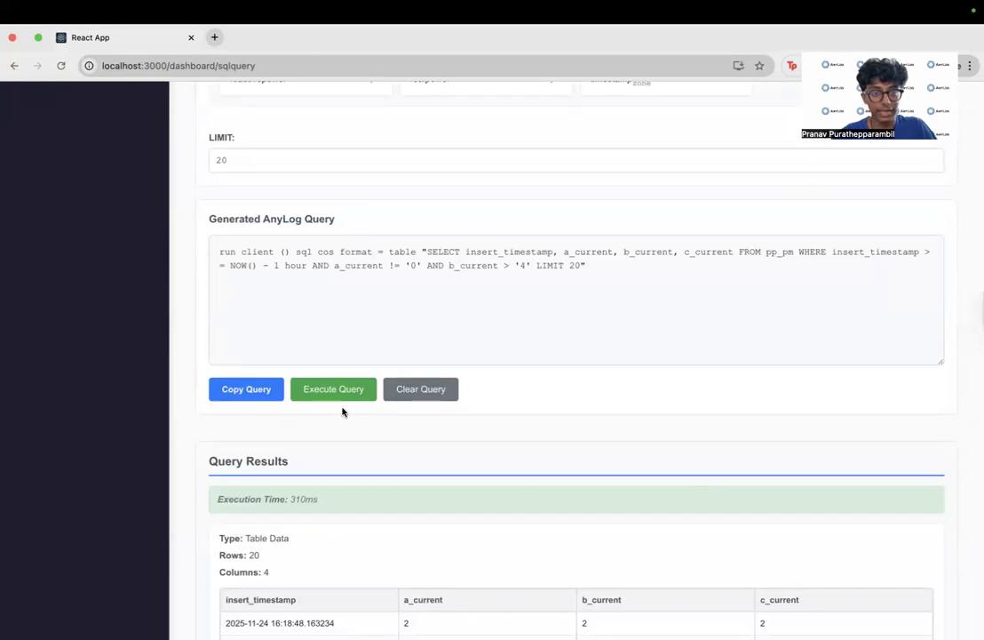
left_click(370, 388)
scroll(187, 452, "down", 1)
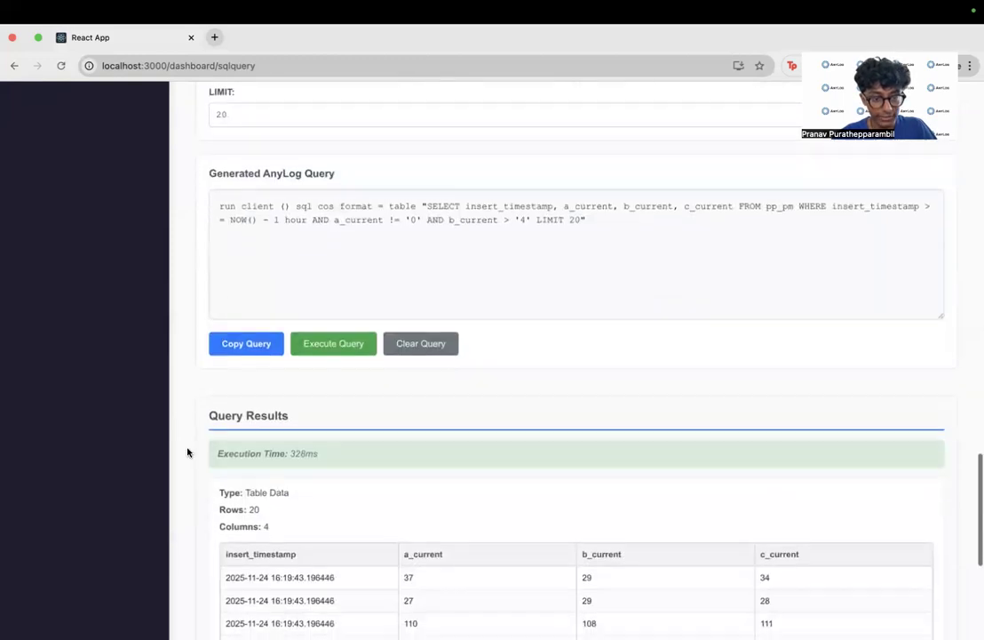
scroll(188, 453, "down", 6)
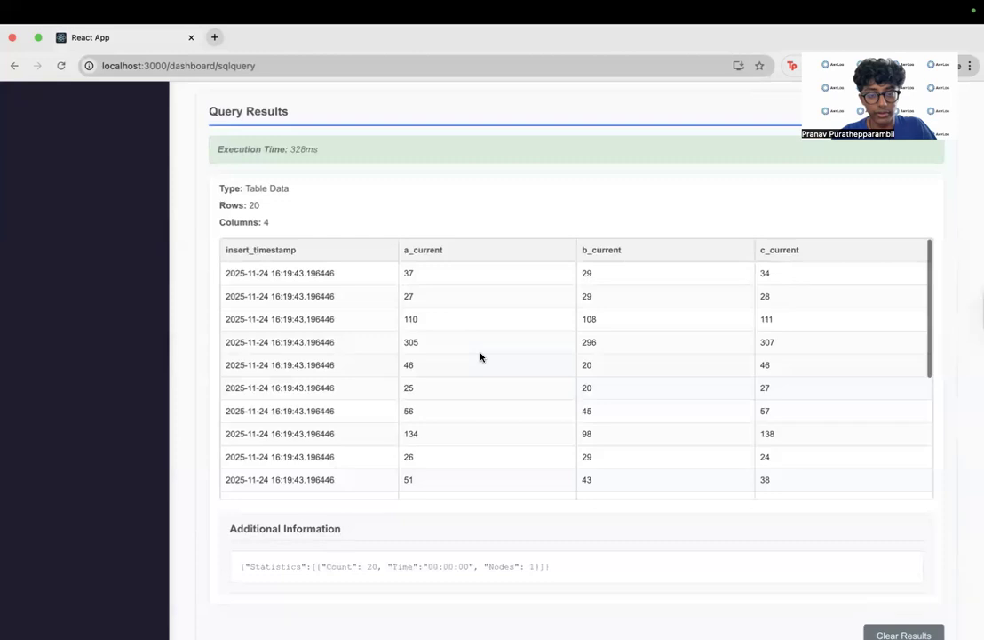
scroll(481, 357, "down", 5)
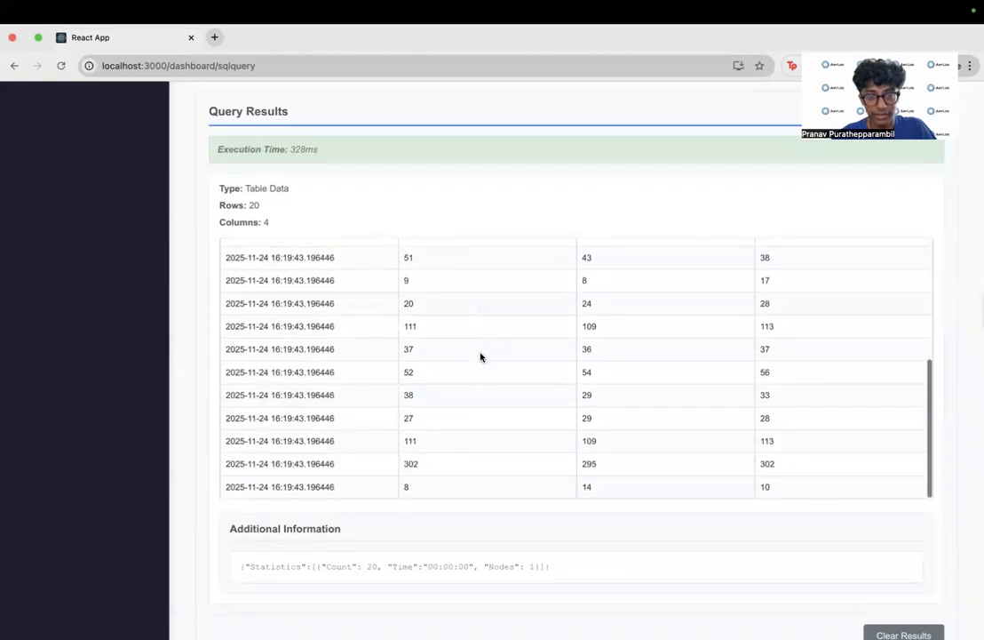
scroll(481, 357, "up", 5)
scroll(609, 301, "down", 1)
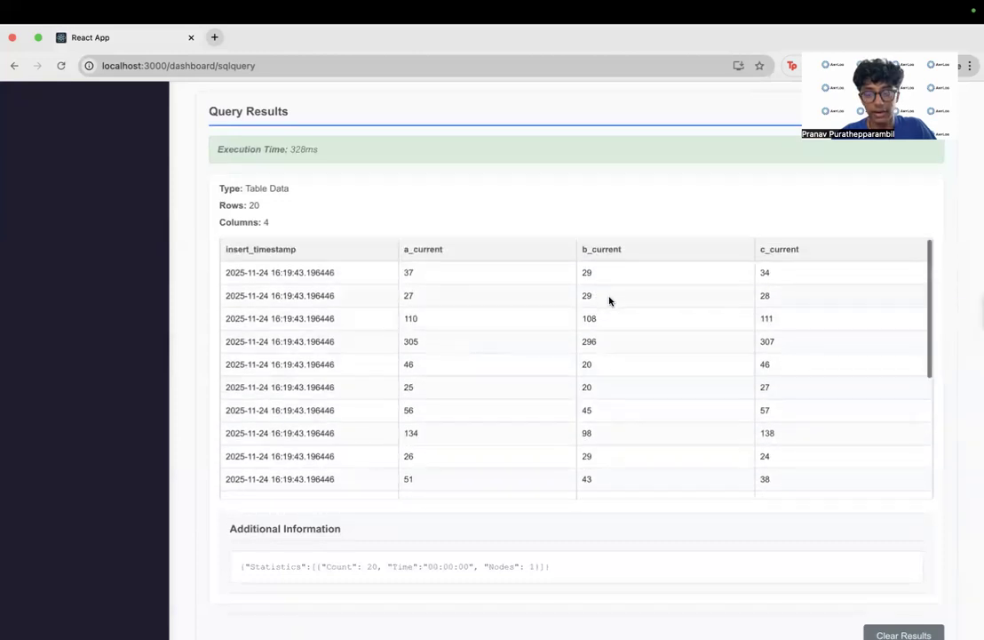
- Clear all selected columns in the column selection
scroll(610, 301, "up", 3)
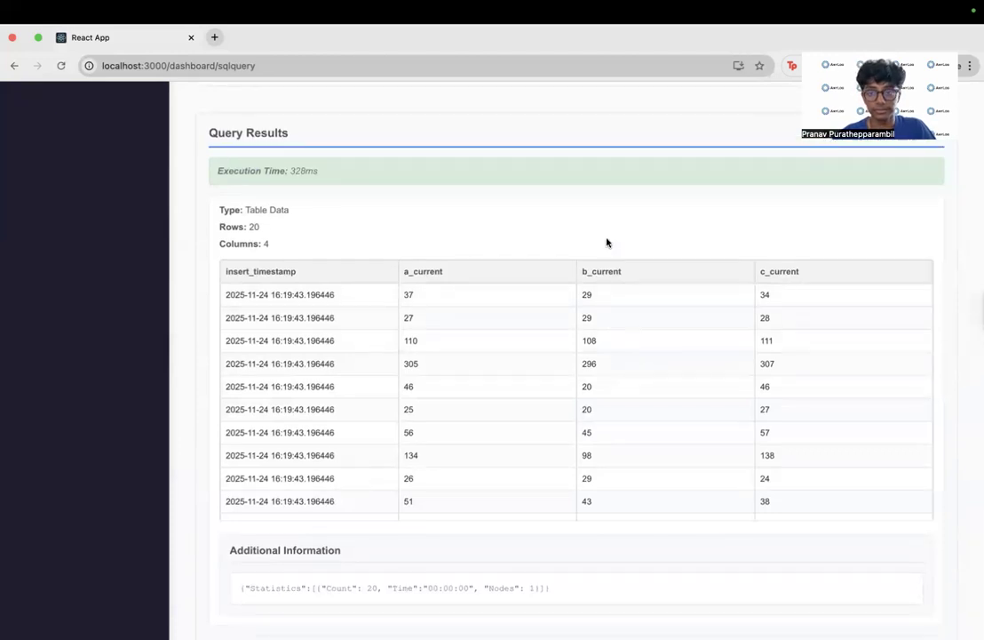
scroll(607, 242, "up", 15)
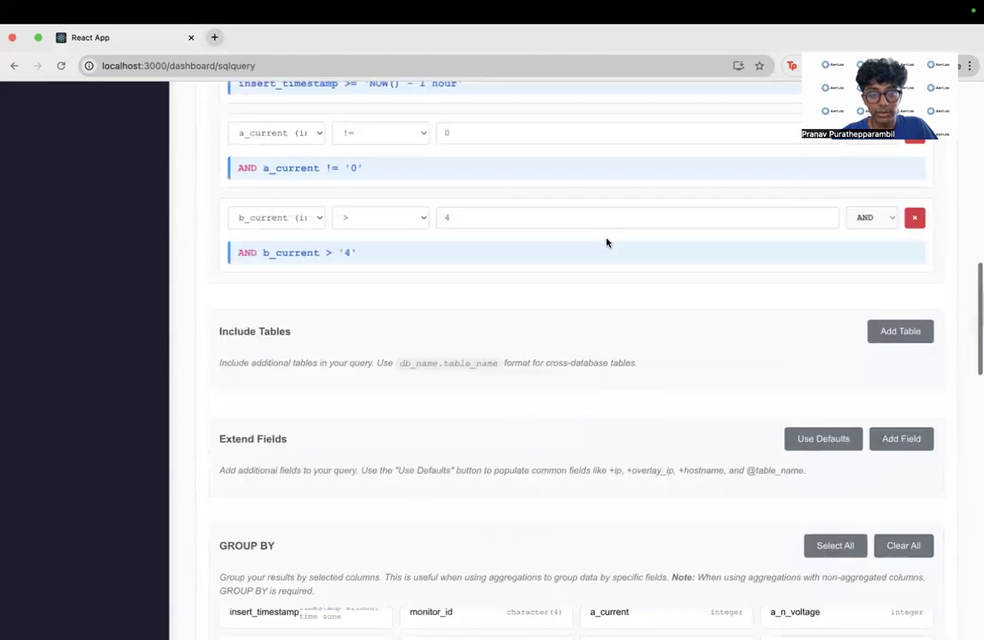
scroll(606, 242, "up", 12)
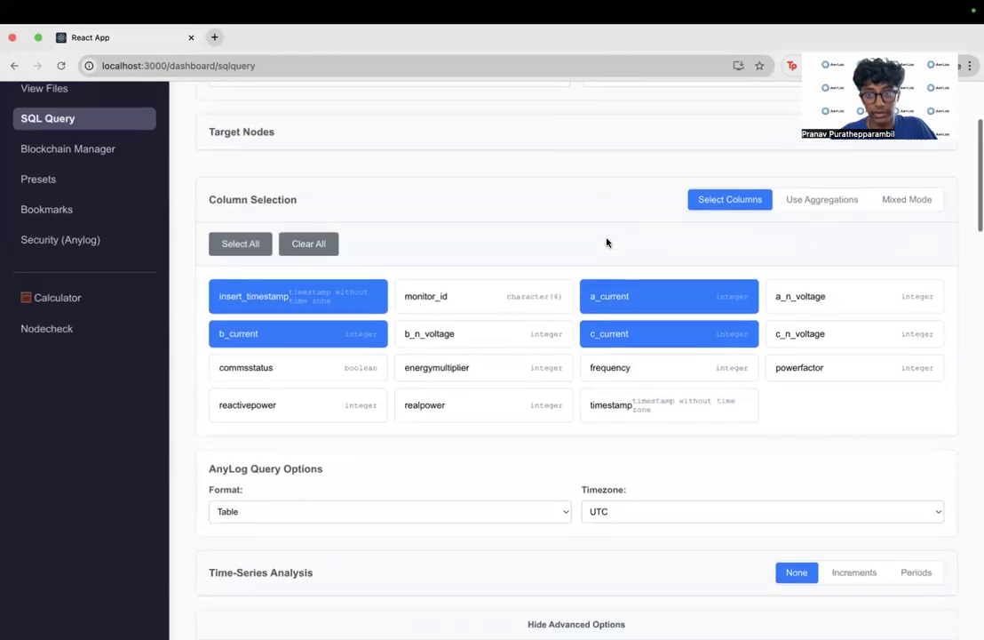
scroll(607, 242, "down", 2)
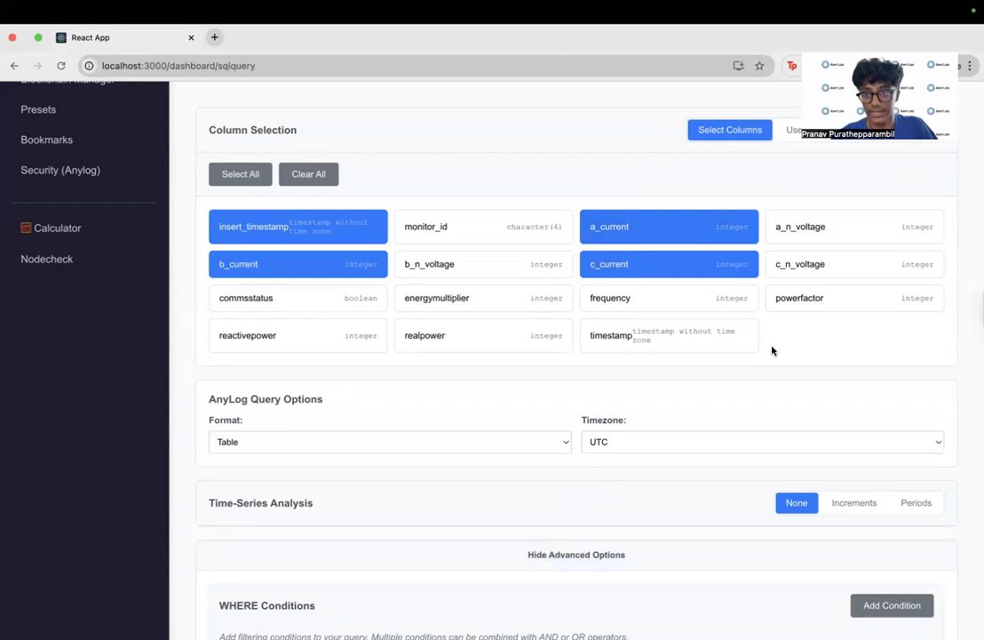
scroll(619, 301, "up", 1)
left_click(308, 223)
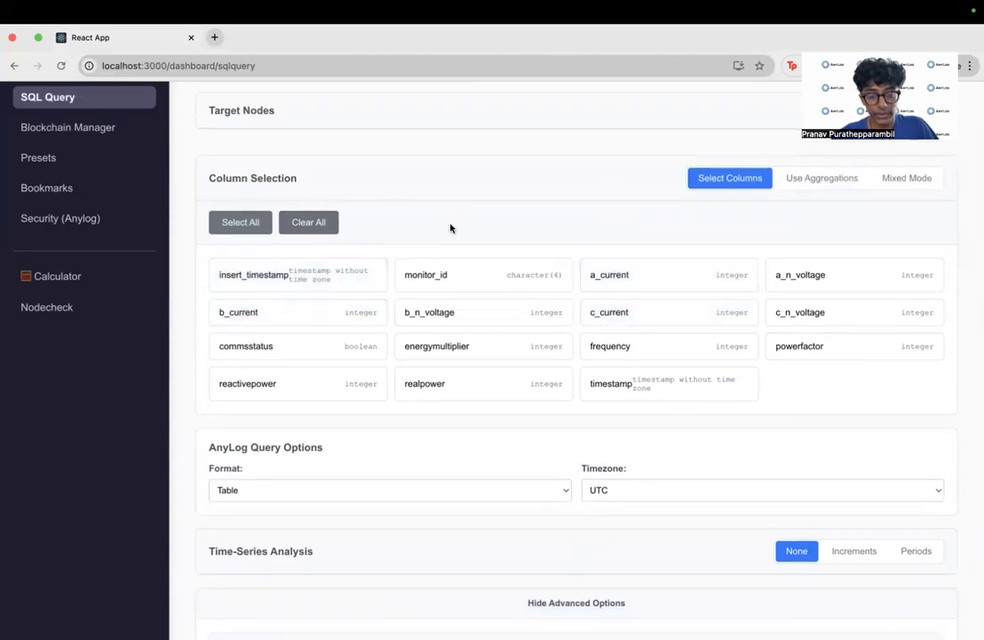
- Remove all three WHERE conditions and collapse the advanced options
scroll(478, 268, "down", 4)
left_click(546, 408)
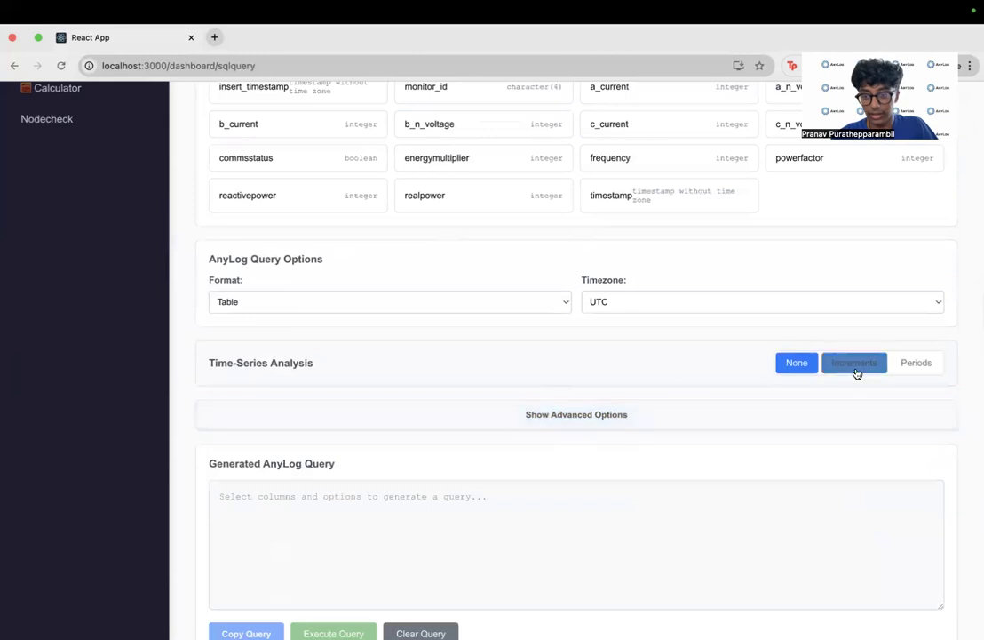
left_click(793, 420)
scroll(793, 423, "down", 2)
left_click(914, 404)
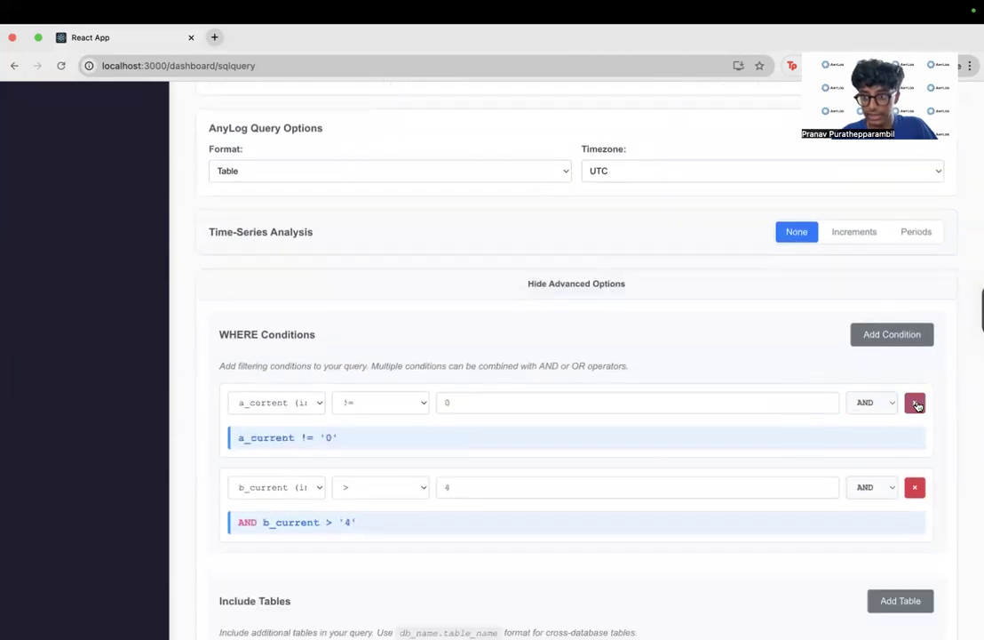
left_click(914, 405)
left_click(914, 404)
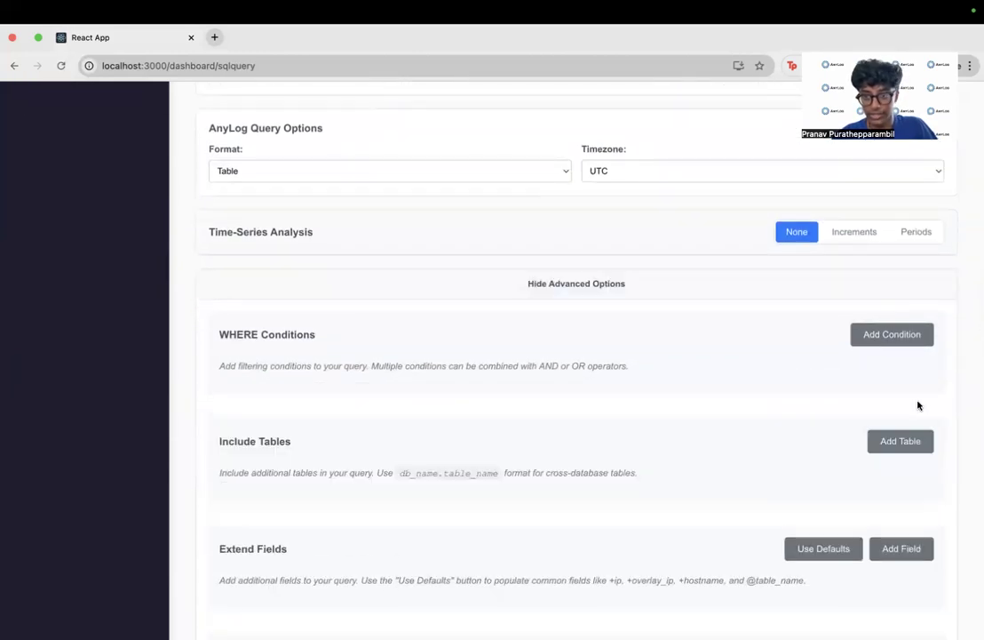
left_click(650, 284)
- Set the time-series analysis to Increments with an interval of 15 minutes on the insert_timestamp column
left_click(849, 239)
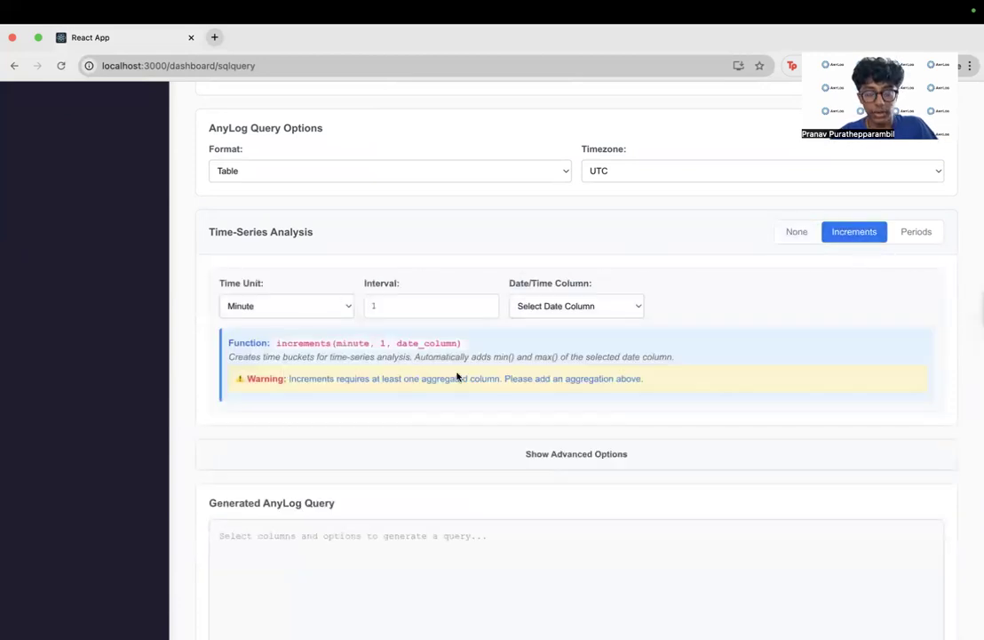
left_click(605, 309)
left_click(604, 321)
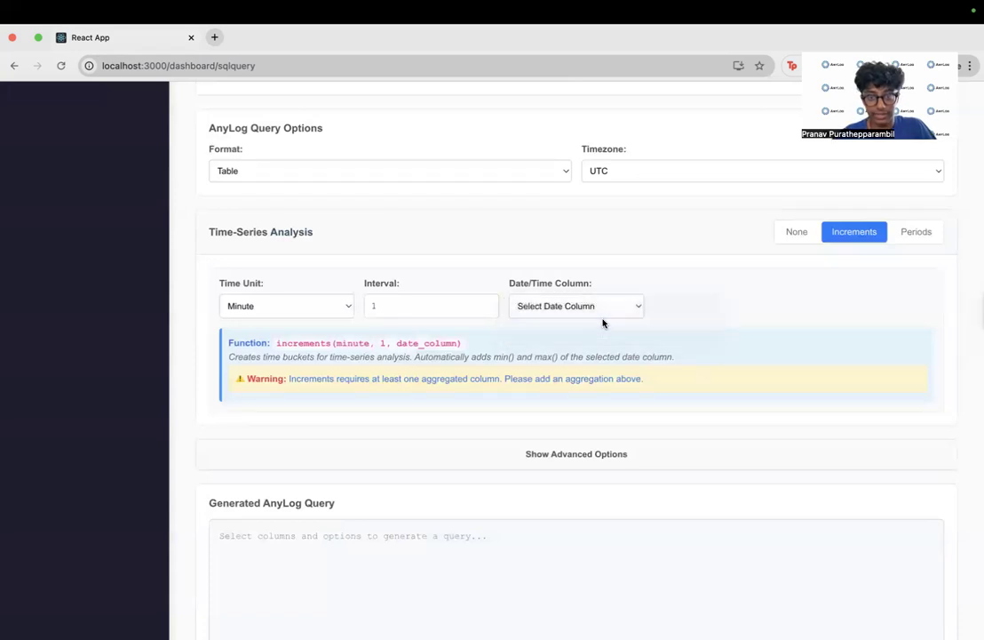
left_click(423, 308)
type("5")
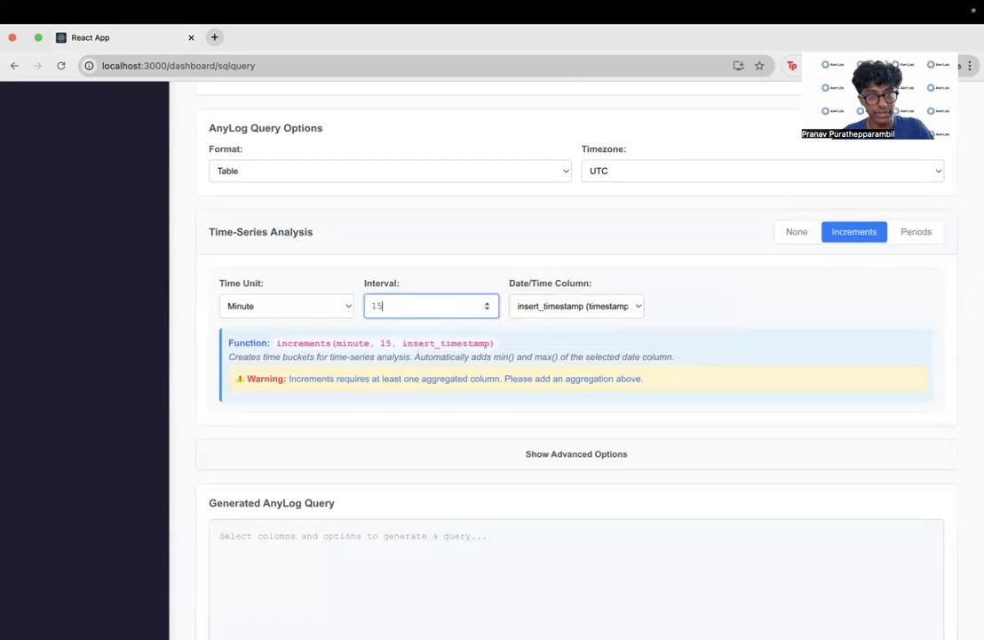
- Switch the column selection to aggregations and add an AVG aggregation on a_current
scroll(506, 334, "up", 5)
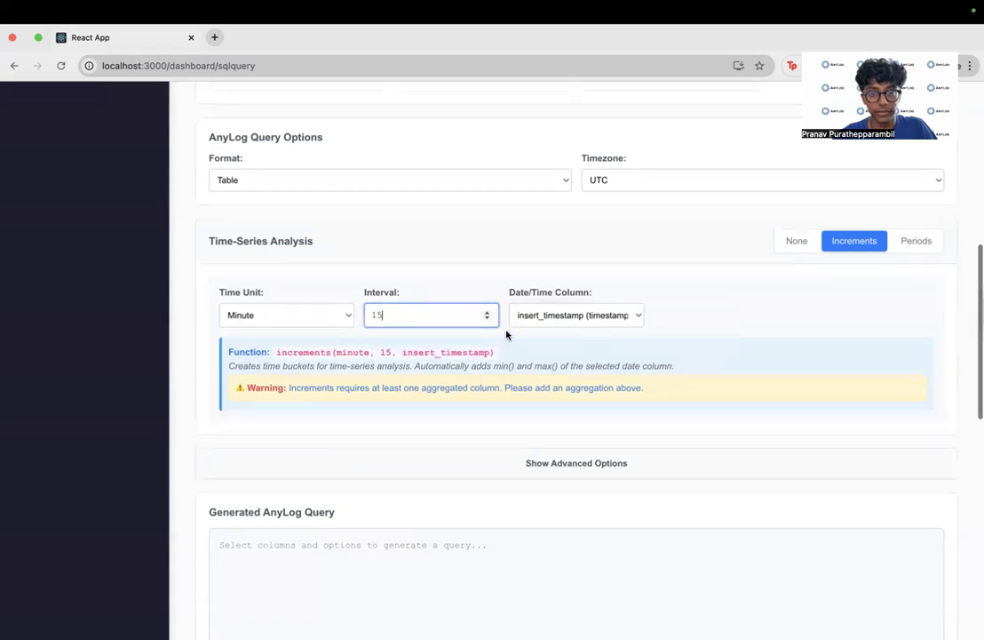
left_click(821, 276)
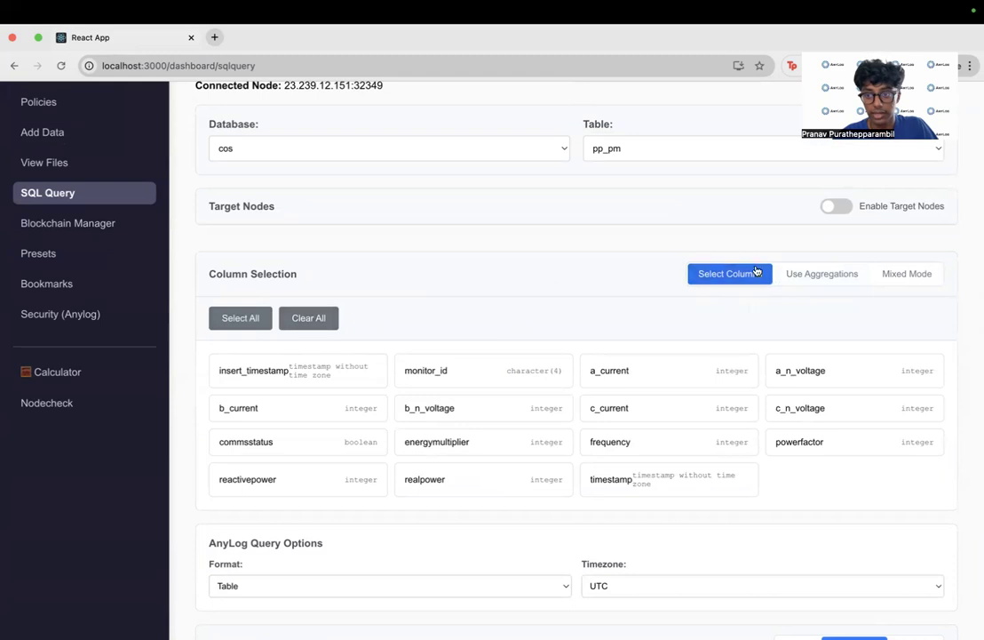
left_click(814, 283)
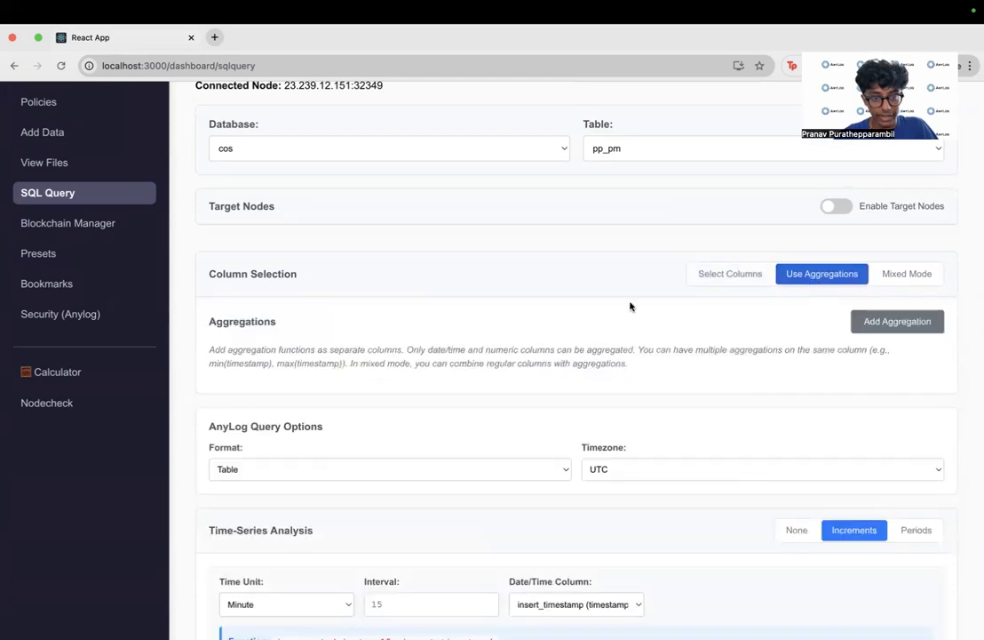
left_click(869, 327)
left_click(279, 399)
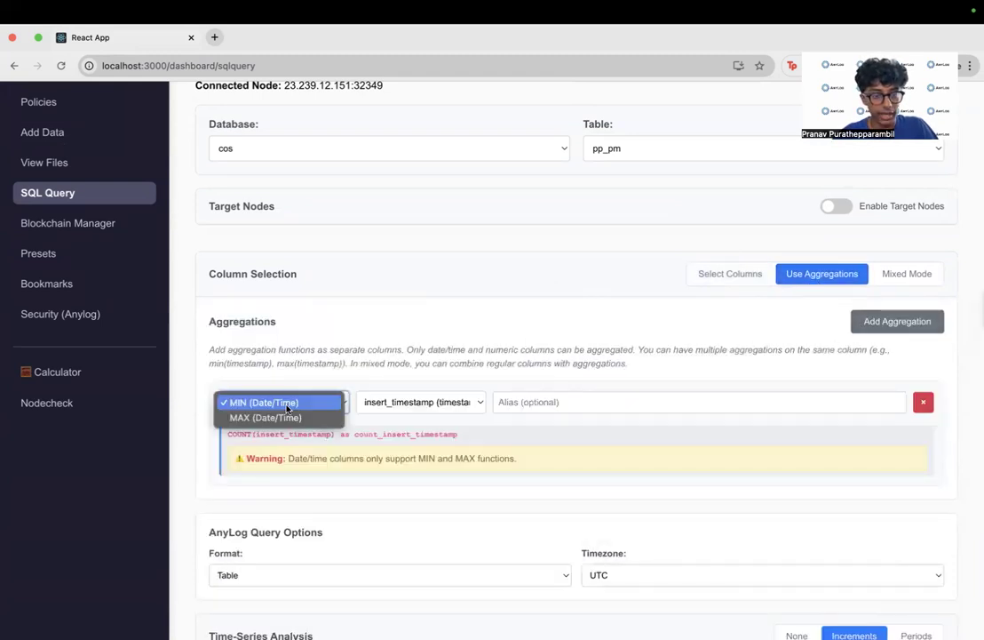
left_click(405, 402)
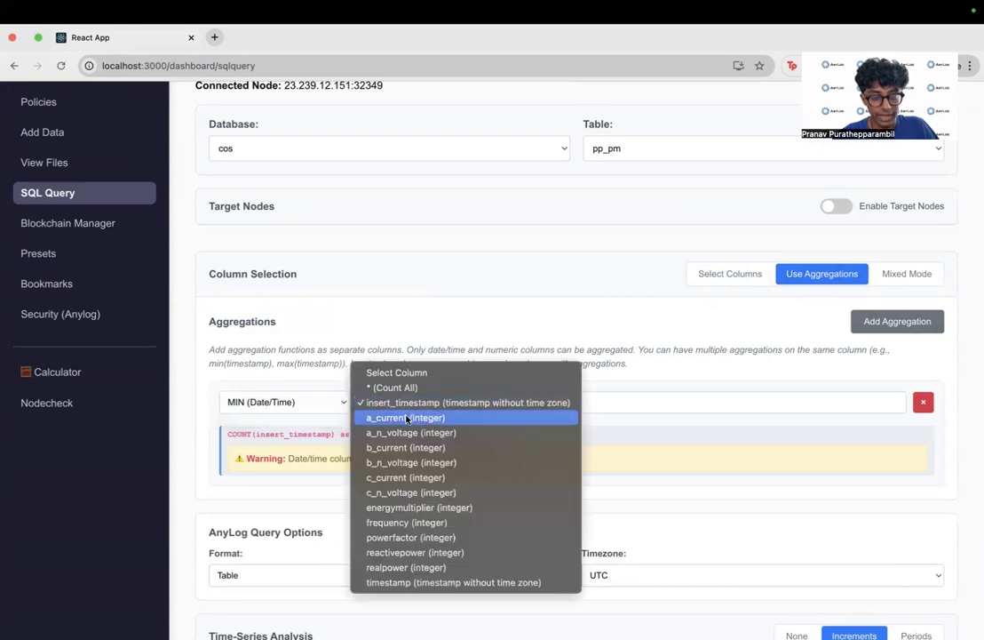
left_click(406, 418)
left_click(310, 402)
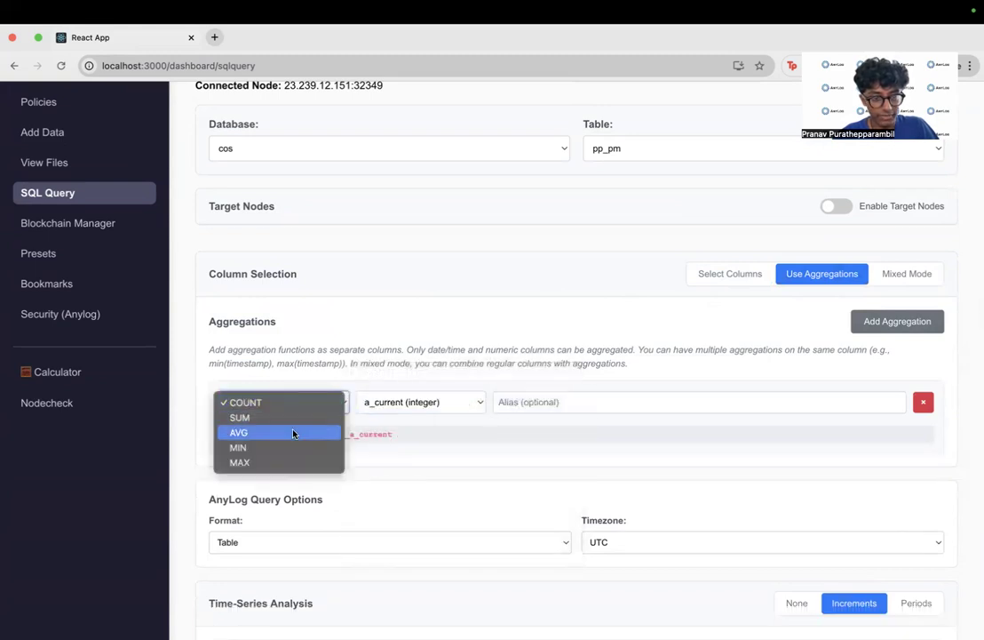
left_click(293, 433)
scroll(499, 456, "down", 4)
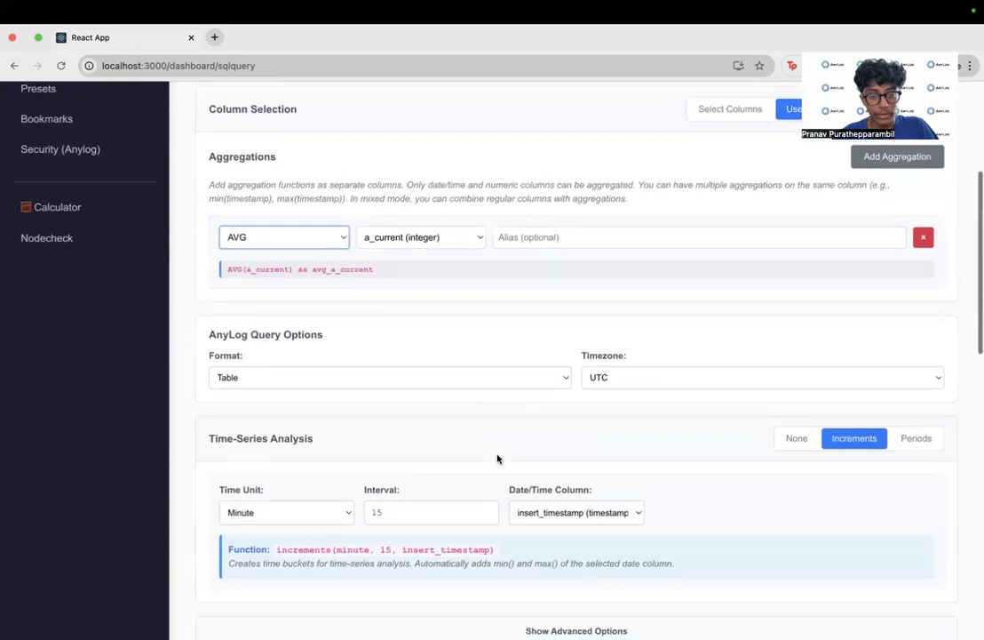
- Review the AVG aggregation on a_current, the 15-minute increments settings and the generated AnyLog query
scroll(497, 458, "down", 3)
scroll(497, 459, "up", 1)
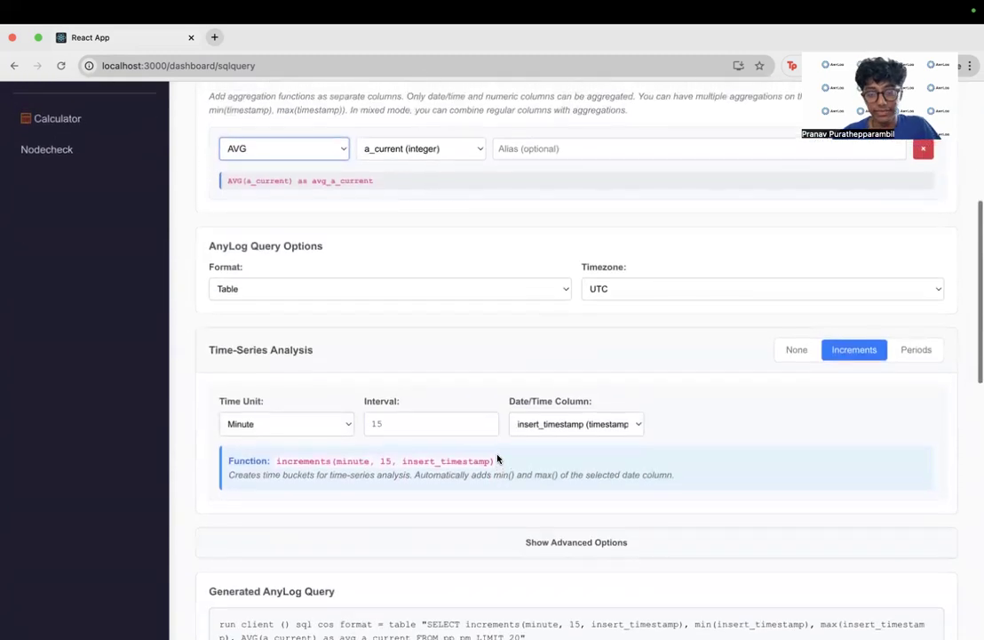
scroll(498, 459, "up", 1)
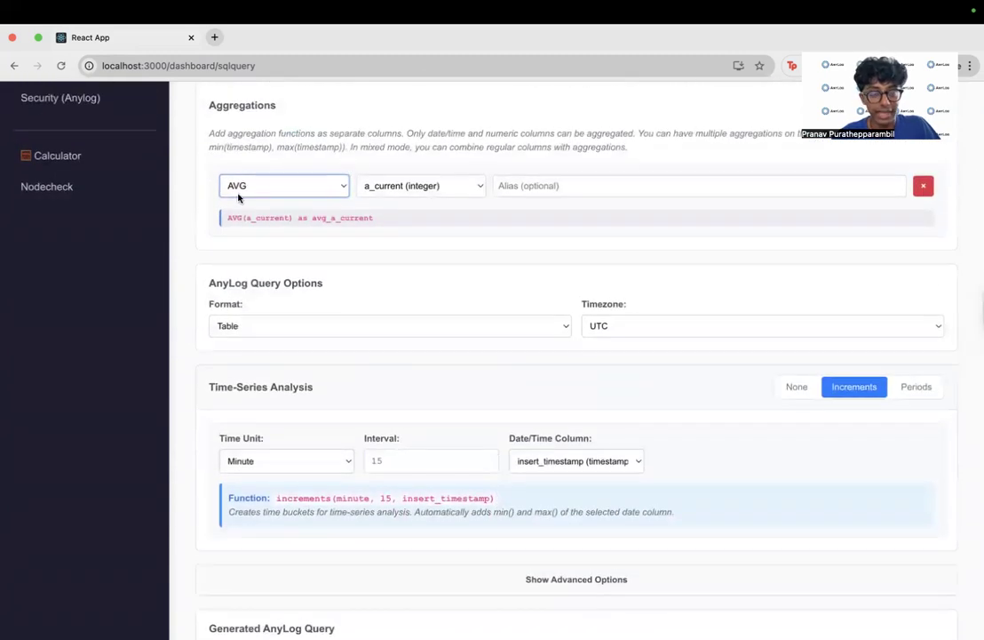
scroll(425, 227, "up", 1)
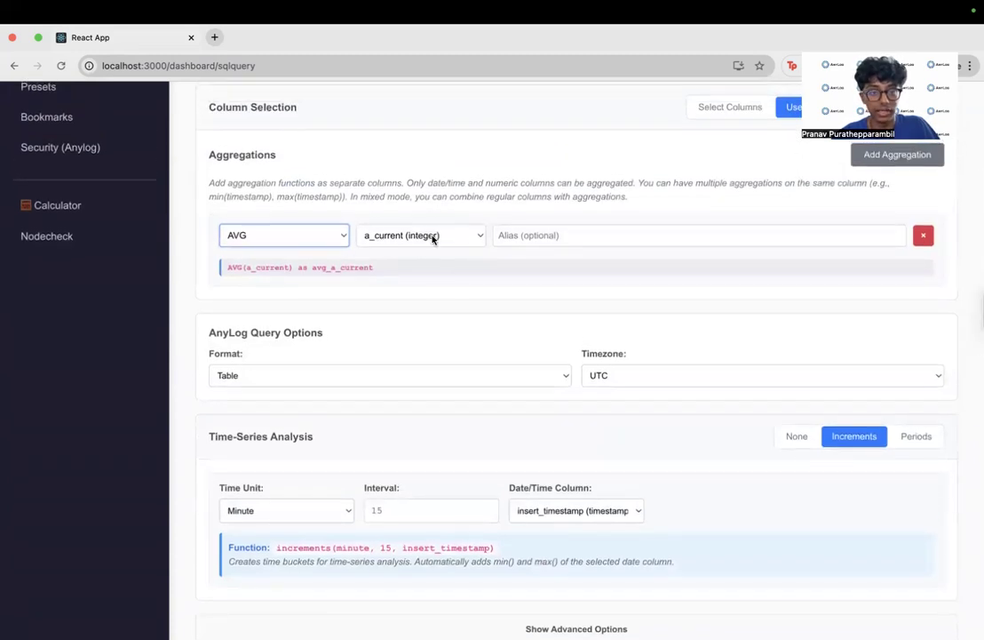
scroll(566, 324, "down", 3)
scroll(566, 324, "up", 3)
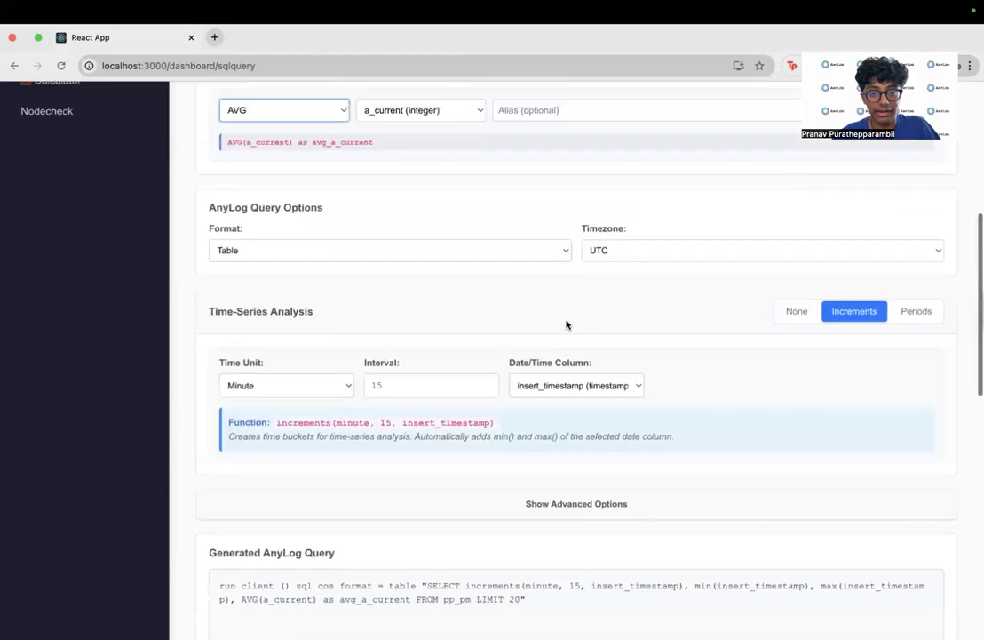
scroll(488, 316, "down", 10)
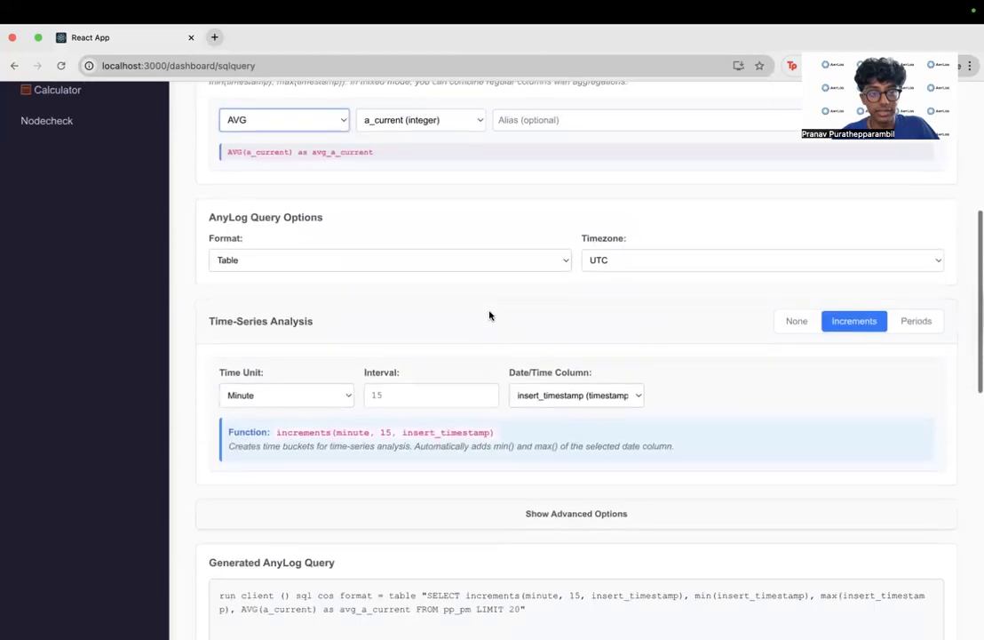
scroll(488, 316, "up", 3)
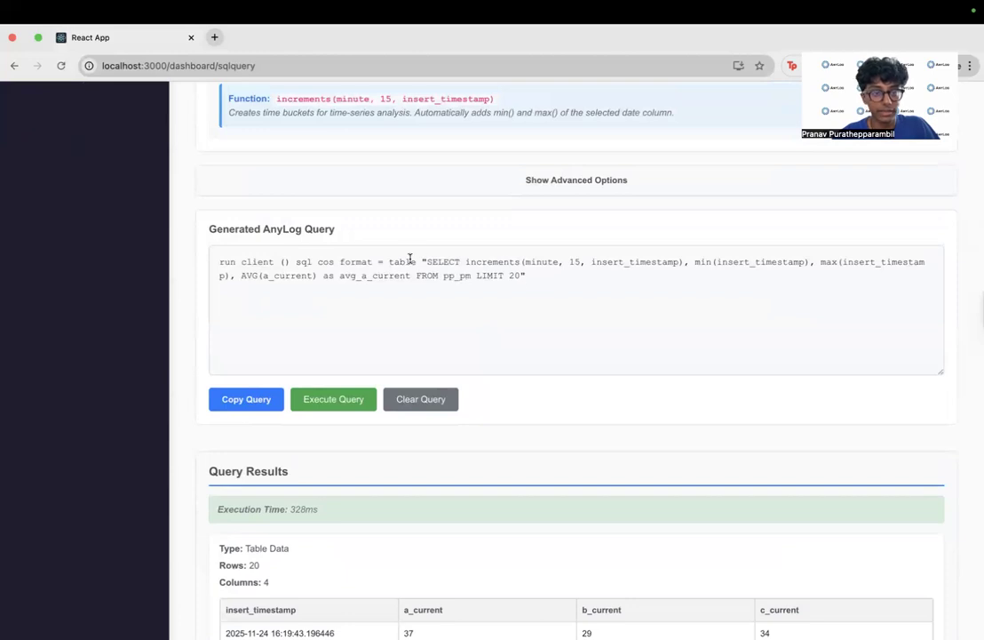
- Execute the generated query for 15-minute increments of average a_current on pp_pm and bring up its results
scroll(408, 256, "up", 2)
scroll(363, 345, "down", 3)
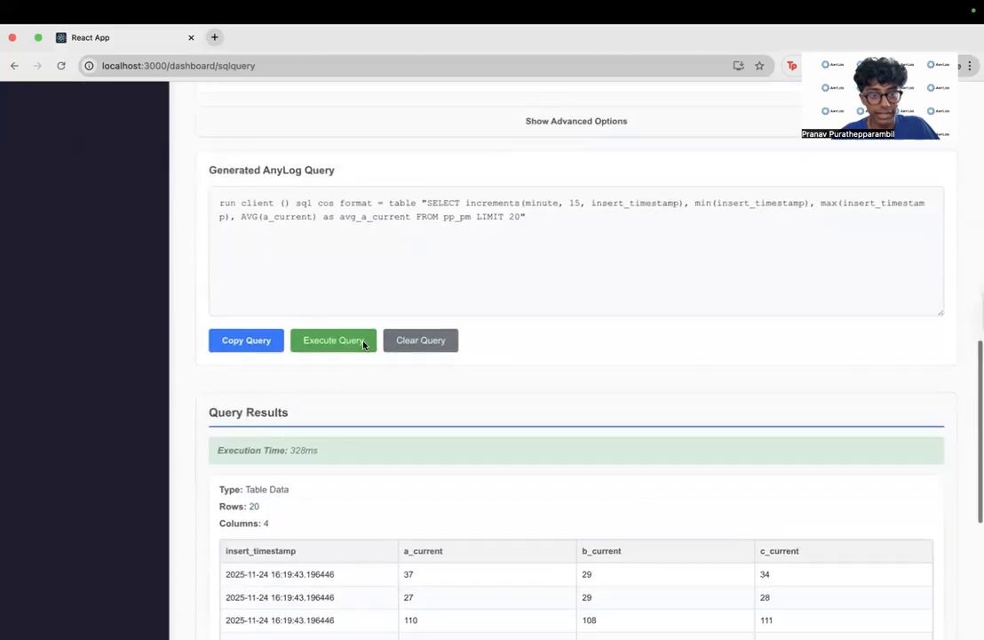
left_click(341, 336)
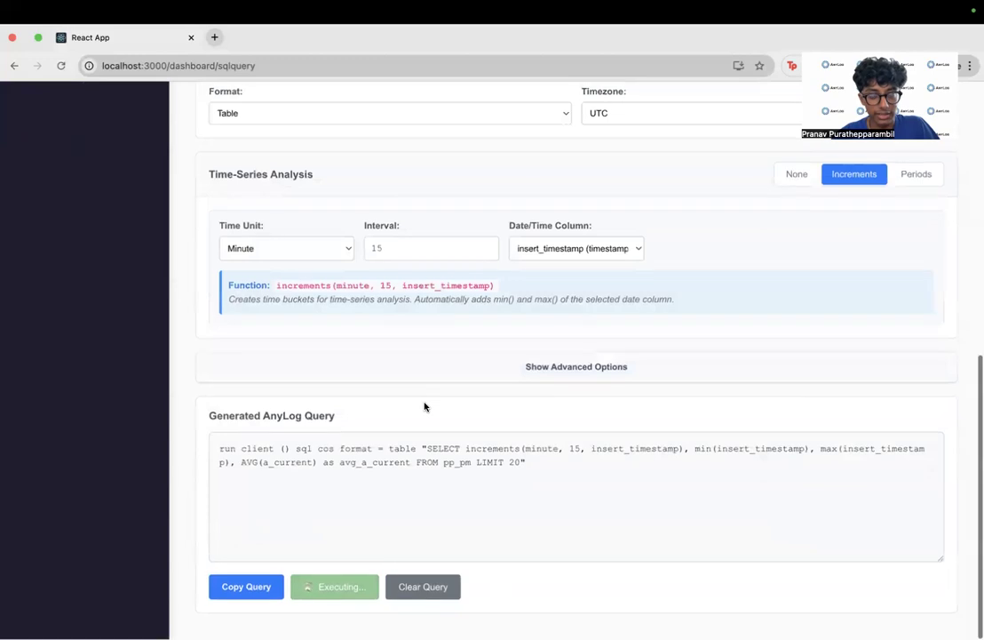
scroll(424, 405, "up", 2)
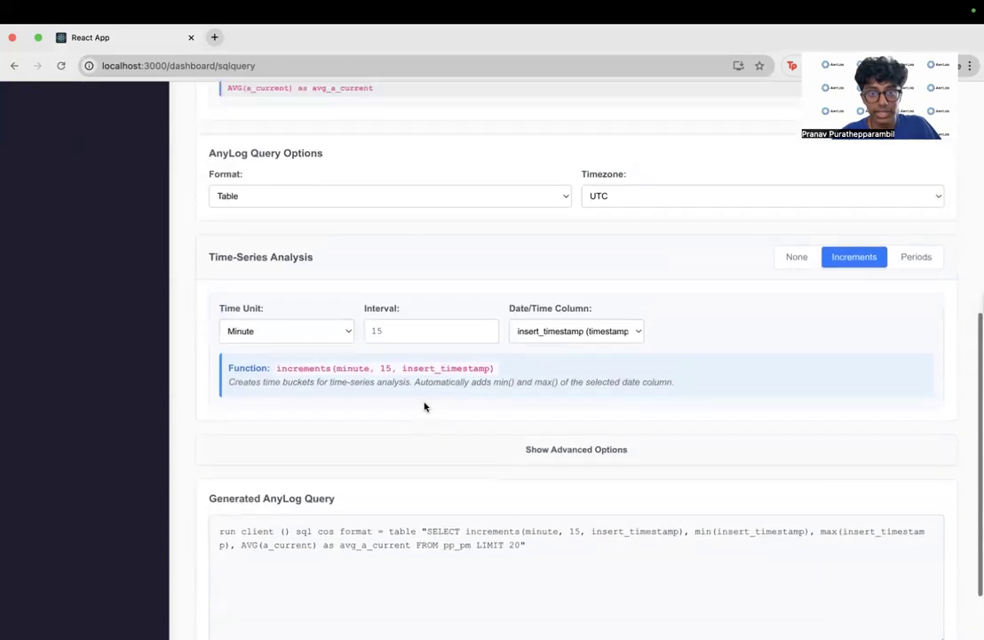
scroll(425, 406, "down", 2)
scroll(424, 406, "up", 2)
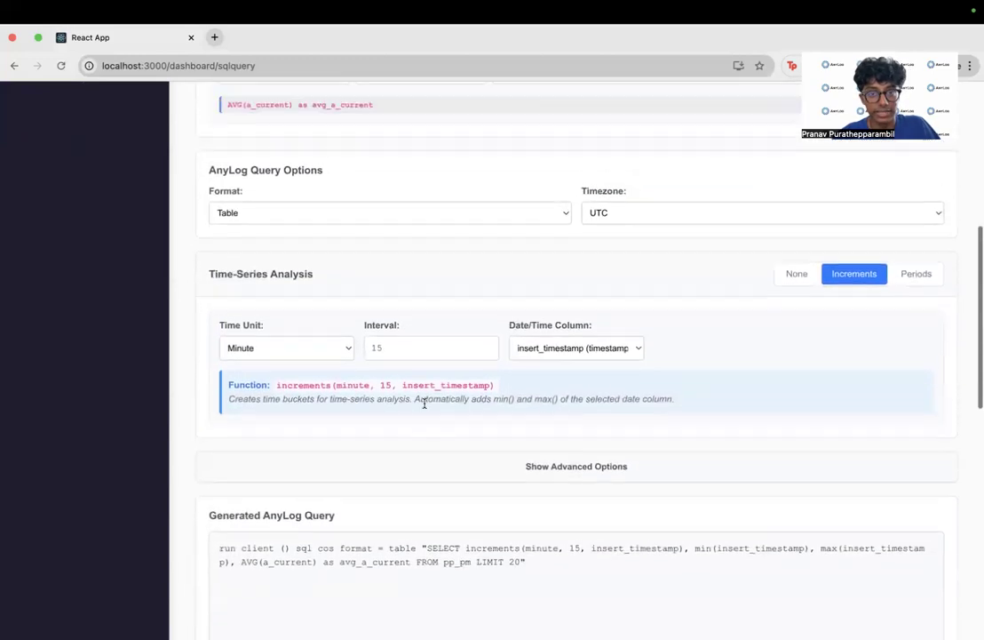
scroll(425, 406, "up", 1)
scroll(424, 406, "down", 11)
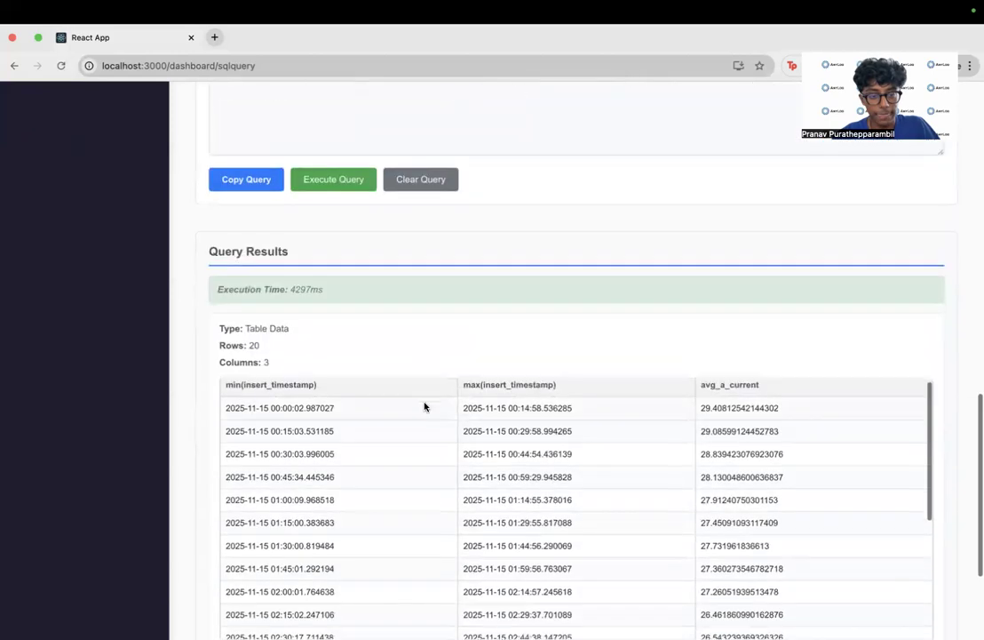
- Examine the first result row's minimum timestamp, maximum timestamp and average a_current value
scroll(425, 405, "down", 1)
scroll(446, 334, "down", 3)
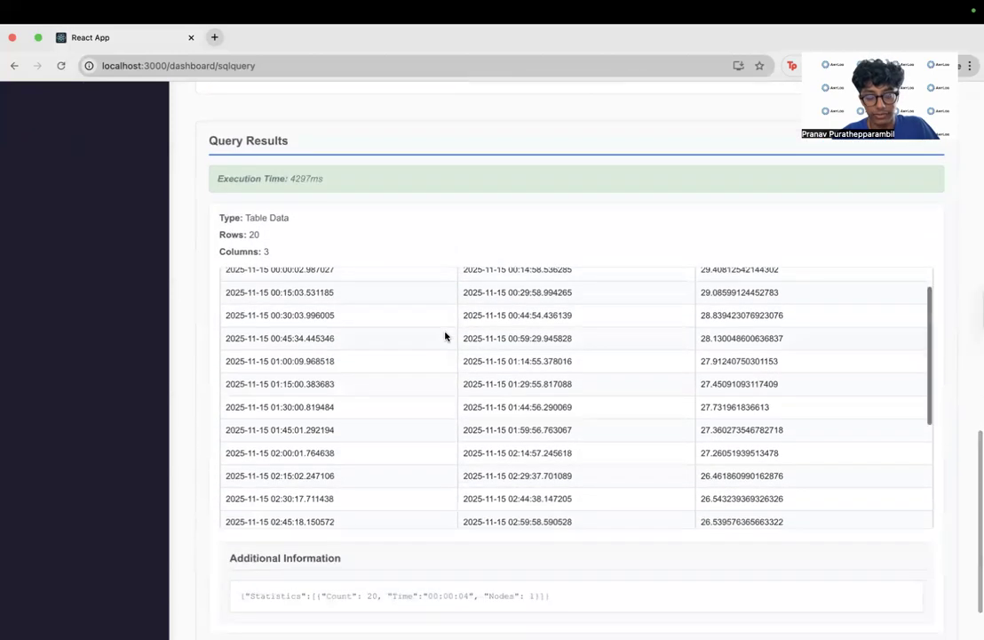
scroll(446, 336, "up", 1)
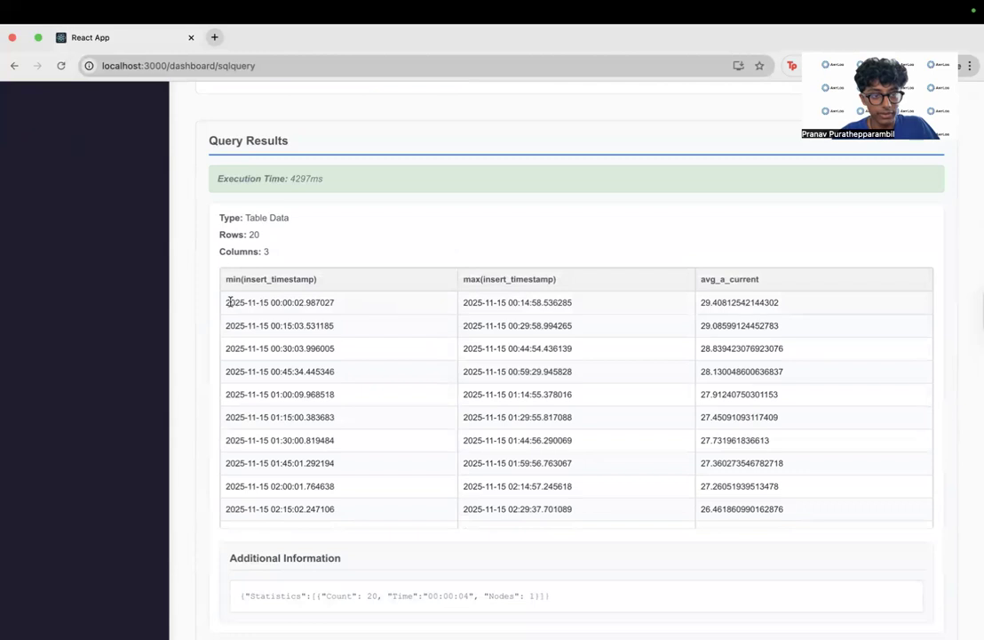
left_click_drag(267, 299, 341, 309)
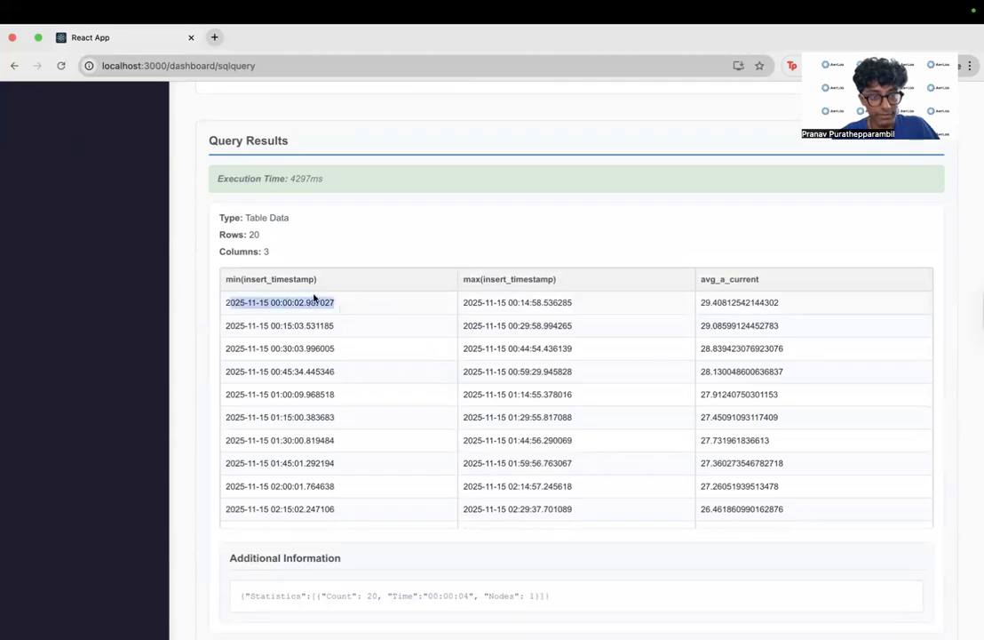
left_click(408, 305)
left_click_drag(513, 302, 585, 306)
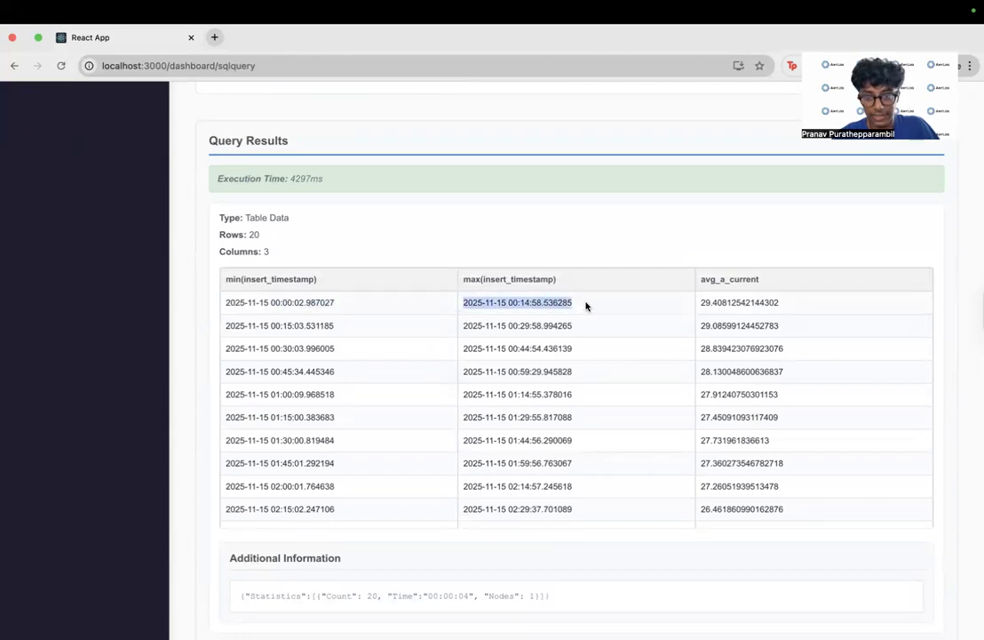
left_click_drag(701, 303, 781, 302)
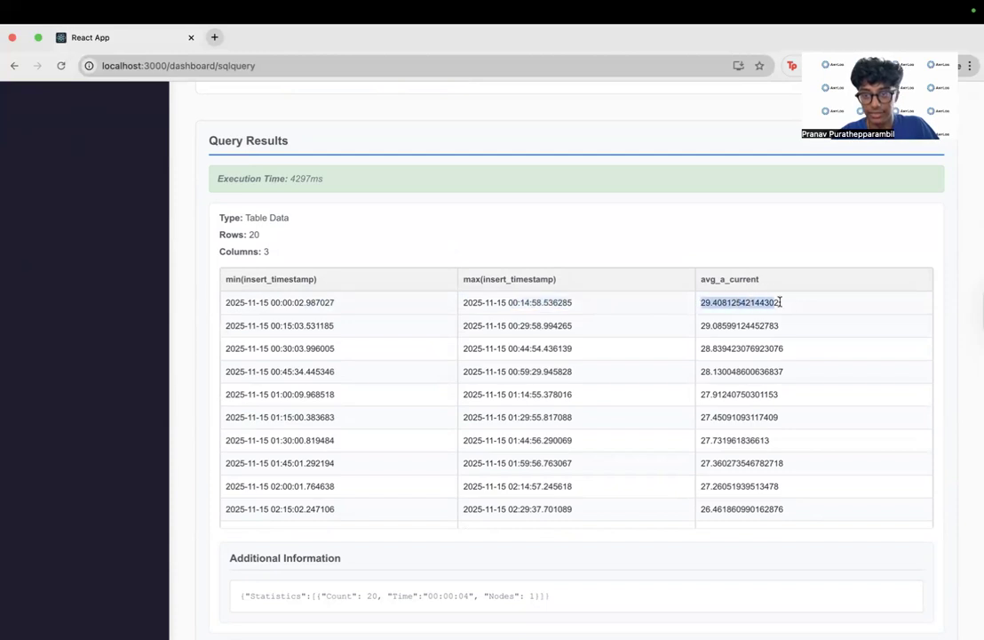
- Examine the second increment's timestamps and average a_current, and look through the remaining result rows
left_click(262, 322)
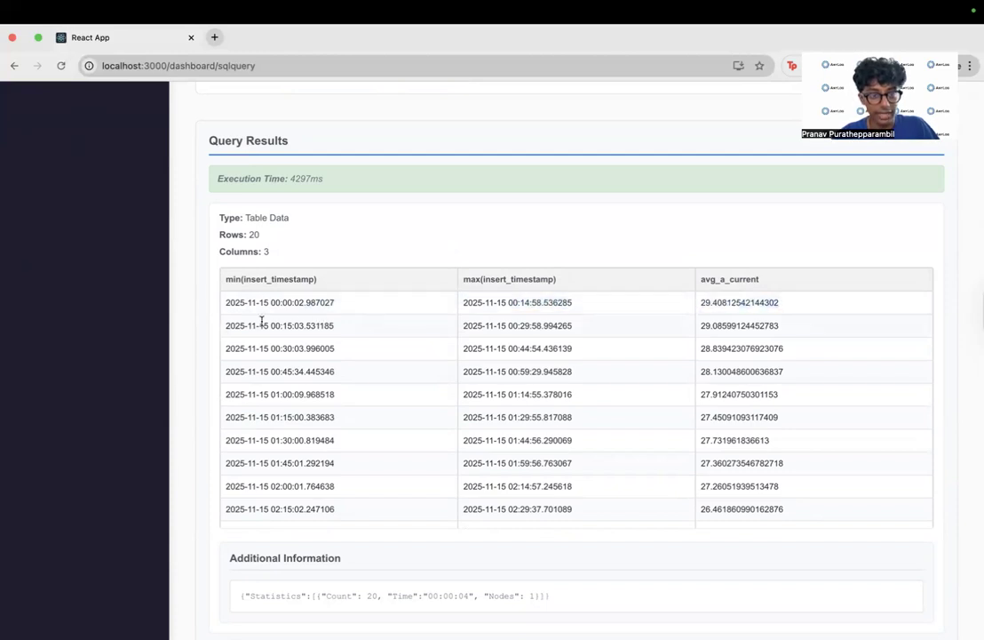
left_click_drag(228, 325, 348, 329)
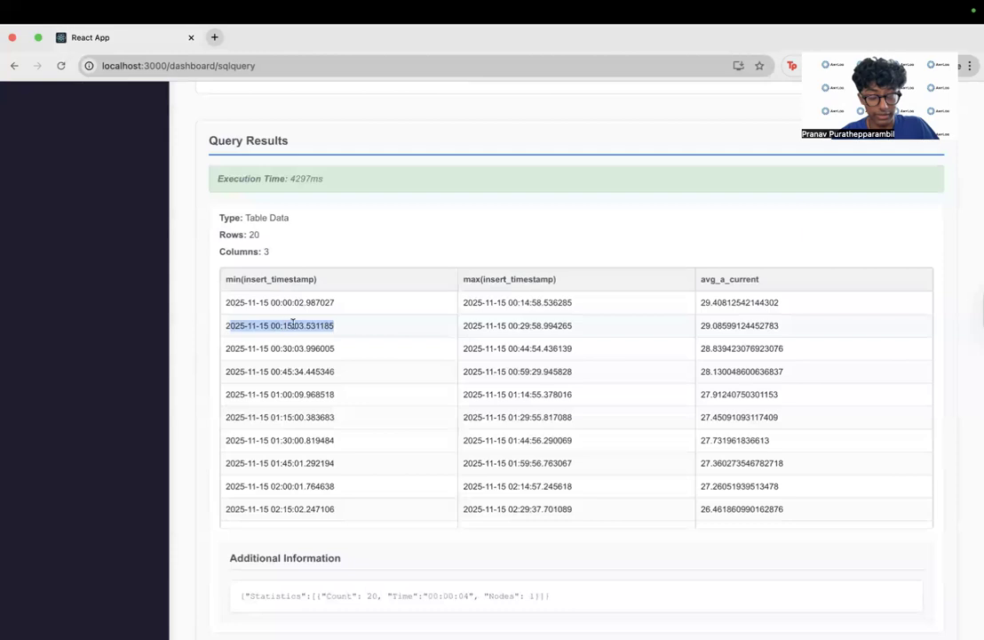
left_click_drag(472, 325, 571, 326)
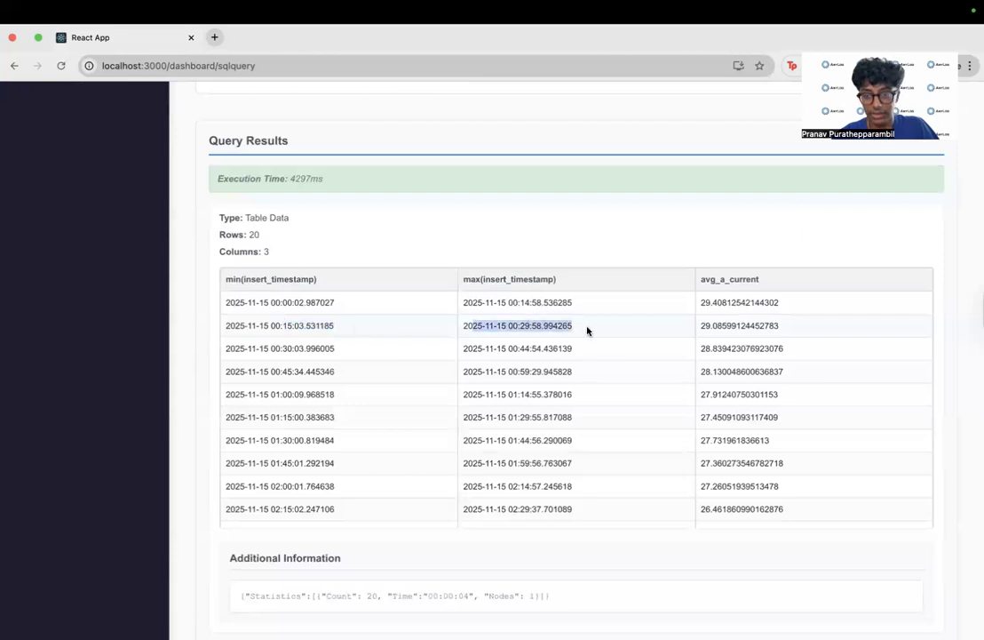
left_click_drag(709, 327, 784, 325)
scroll(737, 417, "down", 5)
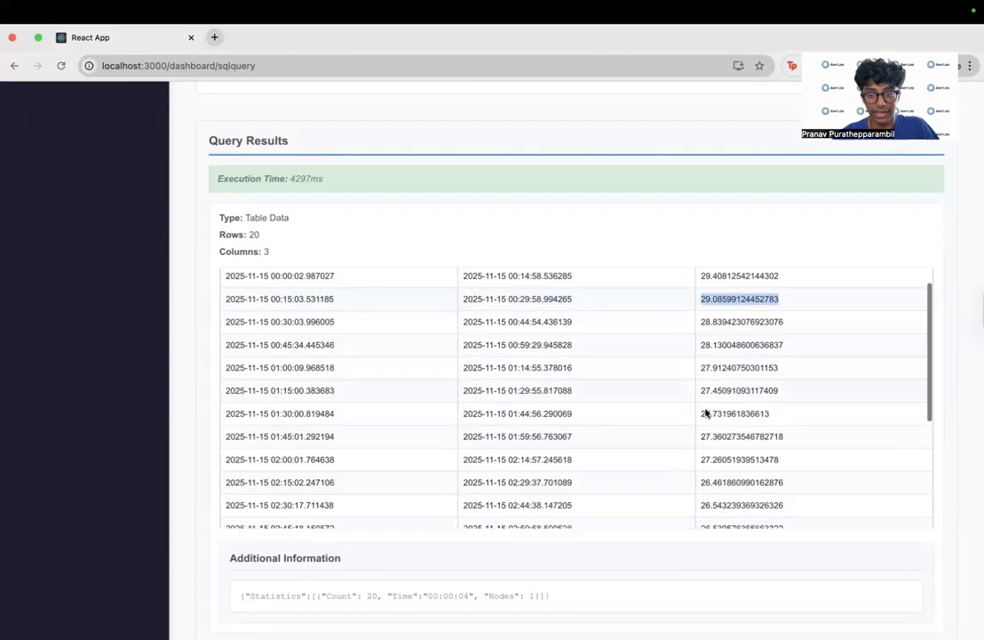
scroll(706, 411, "down", 3)
scroll(640, 516, "up", 5)
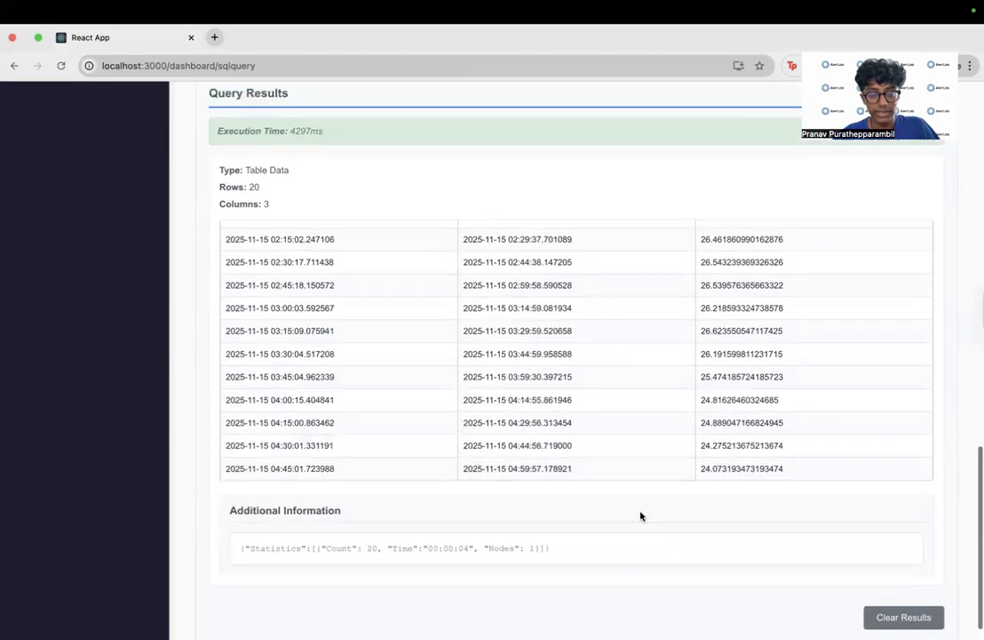
scroll(656, 318, "up", 15)
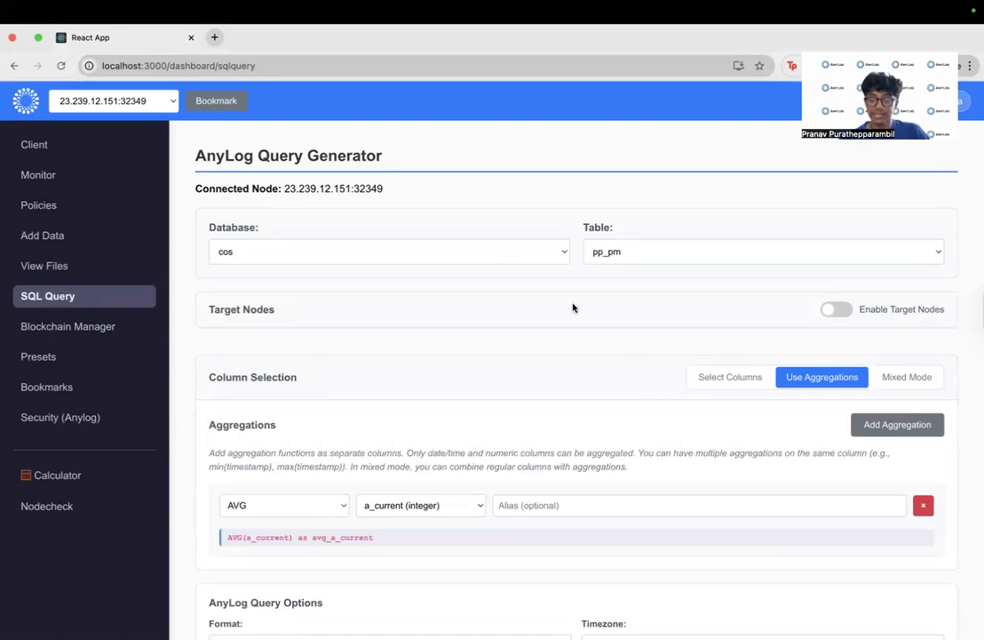
scroll(699, 316, "down", 1)
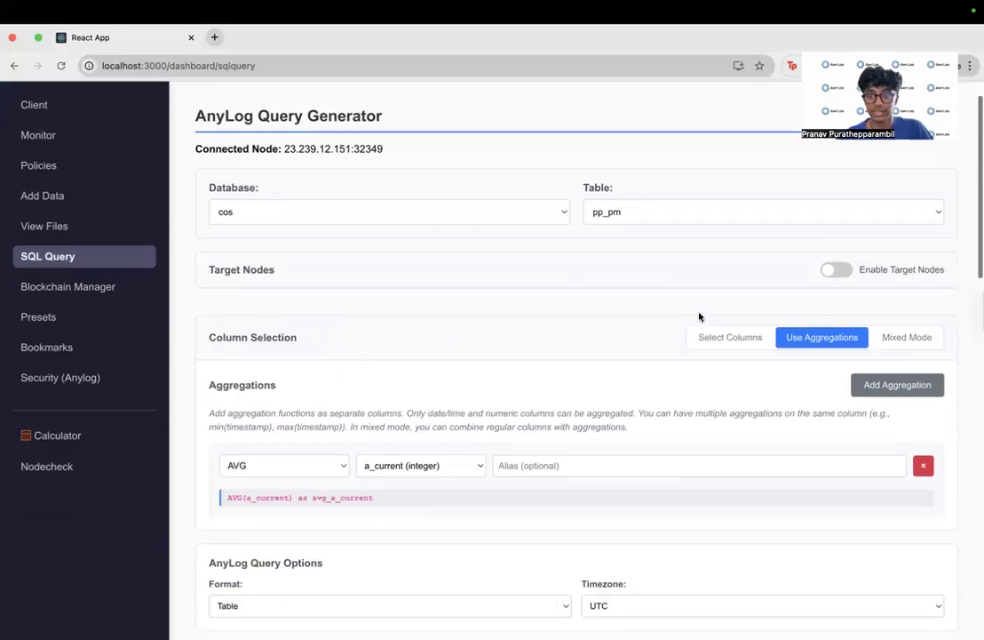